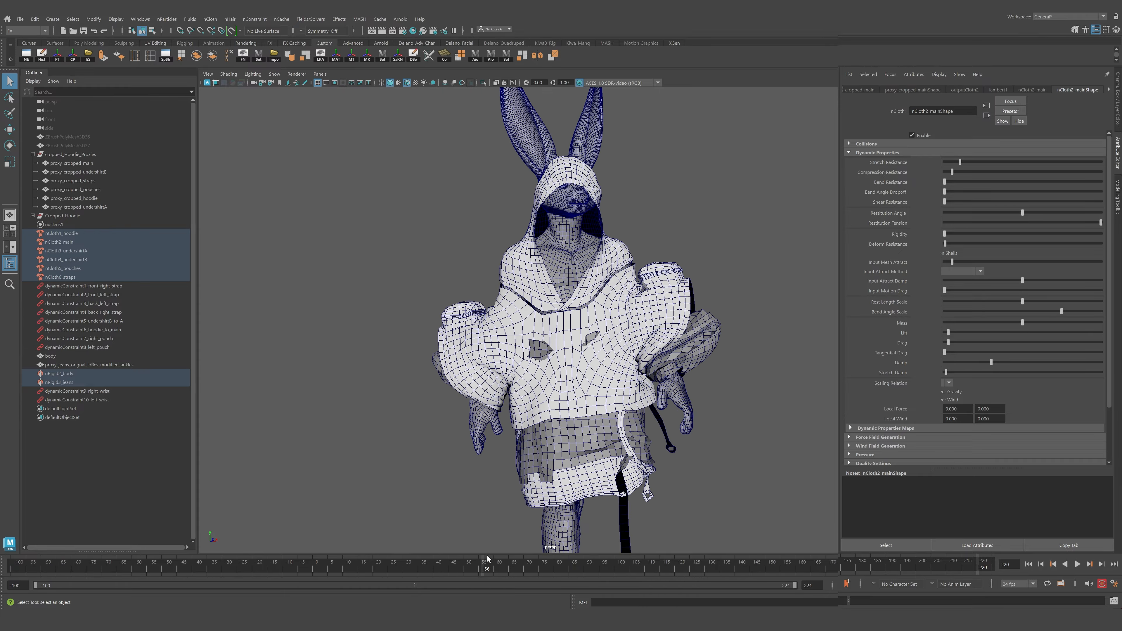
# Scrub through the cloth simulation frames and examine how the hoodie, pouches and straps drape from the front and side
pyautogui.moveTo(303, 529); pyautogui.dragTo(449, 514)
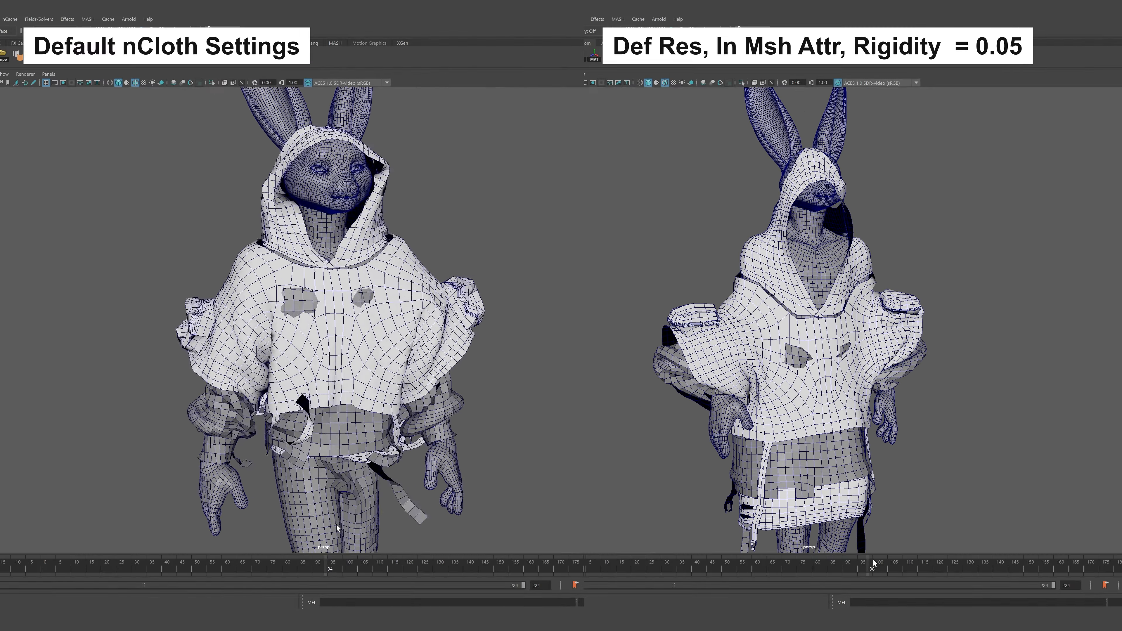
pyautogui.moveTo(912, 565); pyautogui.dragTo(1057, 565)
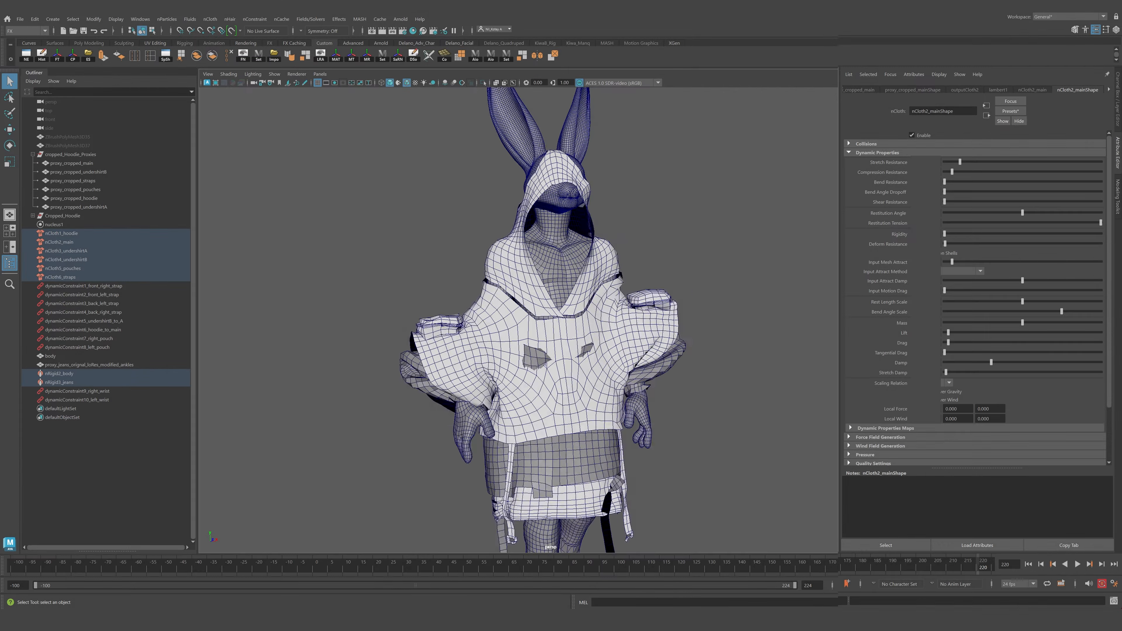
pyautogui.keyDown('alt'); pyautogui.moveTo(554, 497); pyautogui.dragTo(663, 435); pyautogui.keyUp('alt')
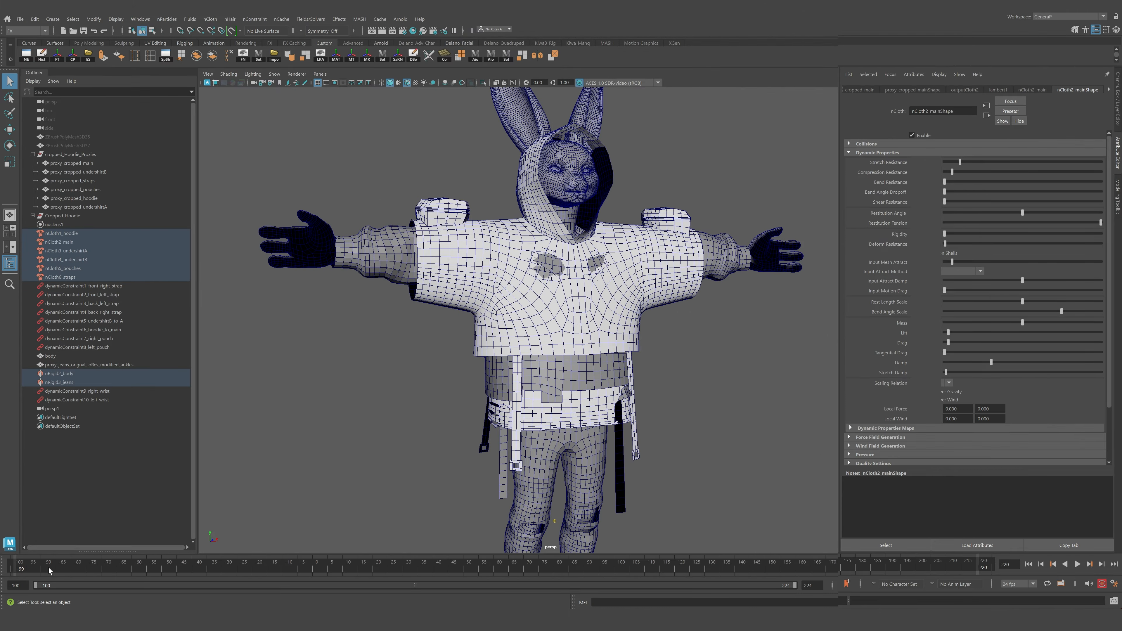
pyautogui.moveTo(48, 568); pyautogui.dragTo(255, 558)
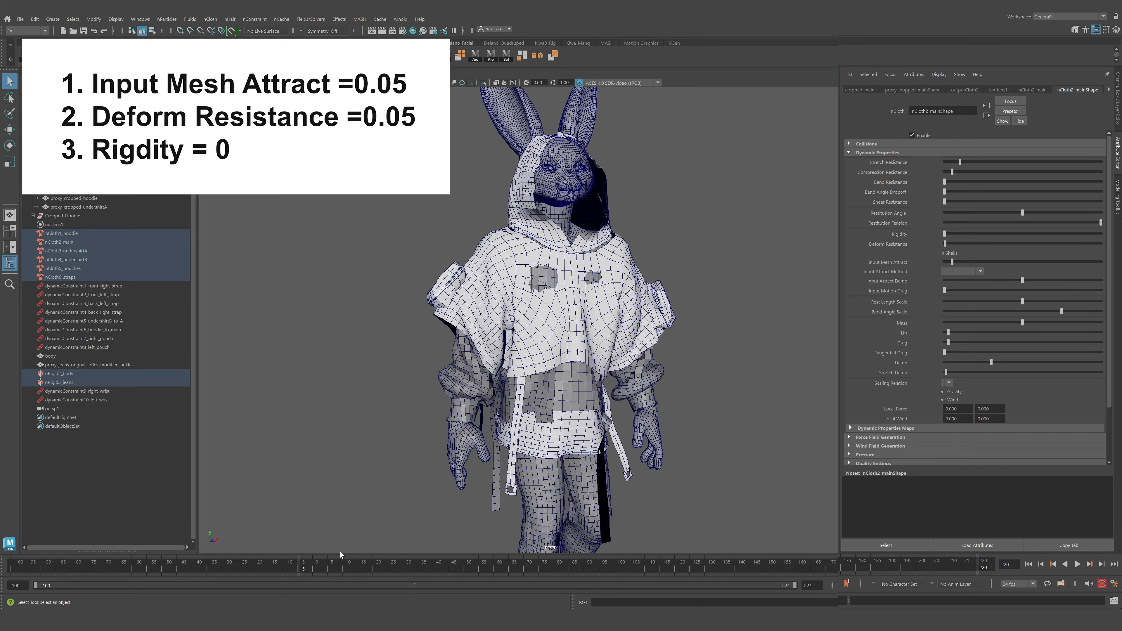
pyautogui.moveTo(432, 551)
pyautogui.mouseDown()
pyautogui.moveTo(570, 550)
pyautogui.moveTo(664, 533)
pyautogui.mouseUp()
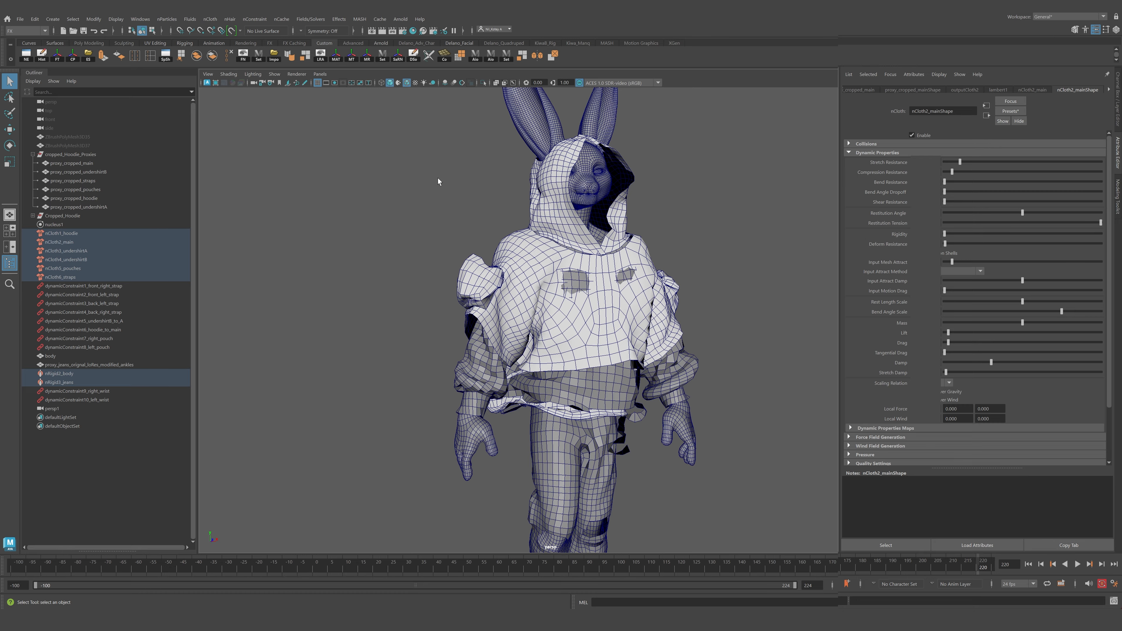
pyautogui.keyDown('alt'); pyautogui.moveTo(424, 236); pyautogui.dragTo(472, 237); pyautogui.keyUp('alt')
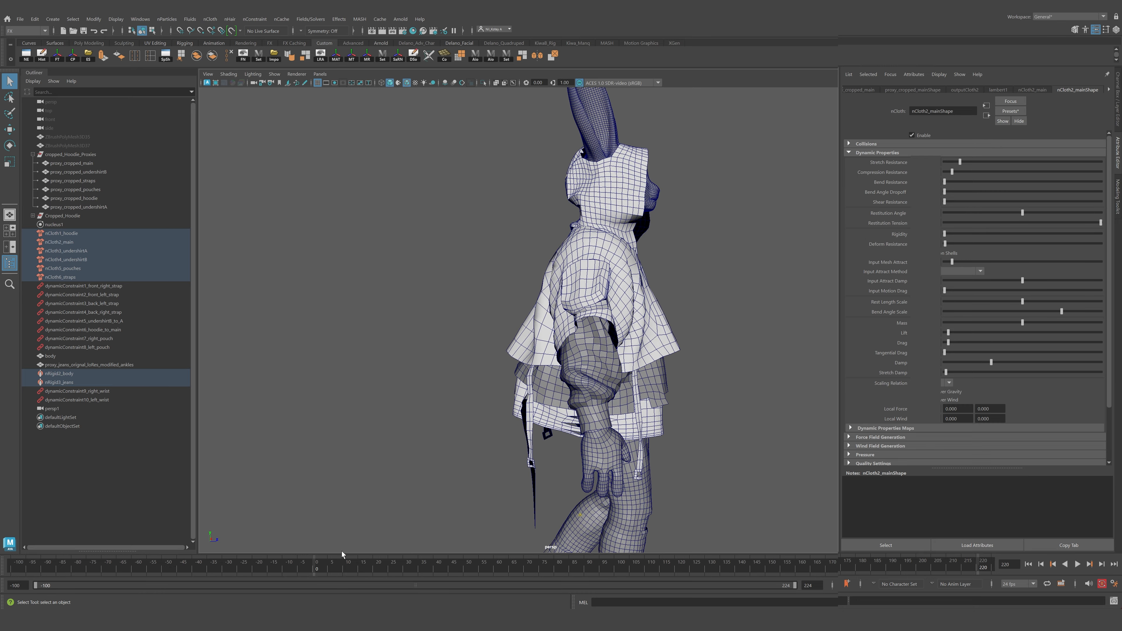
pyautogui.moveTo(342, 551)
pyautogui.mouseDown()
pyautogui.moveTo(652, 489)
pyautogui.moveTo(979, 473)
pyautogui.mouseUp()
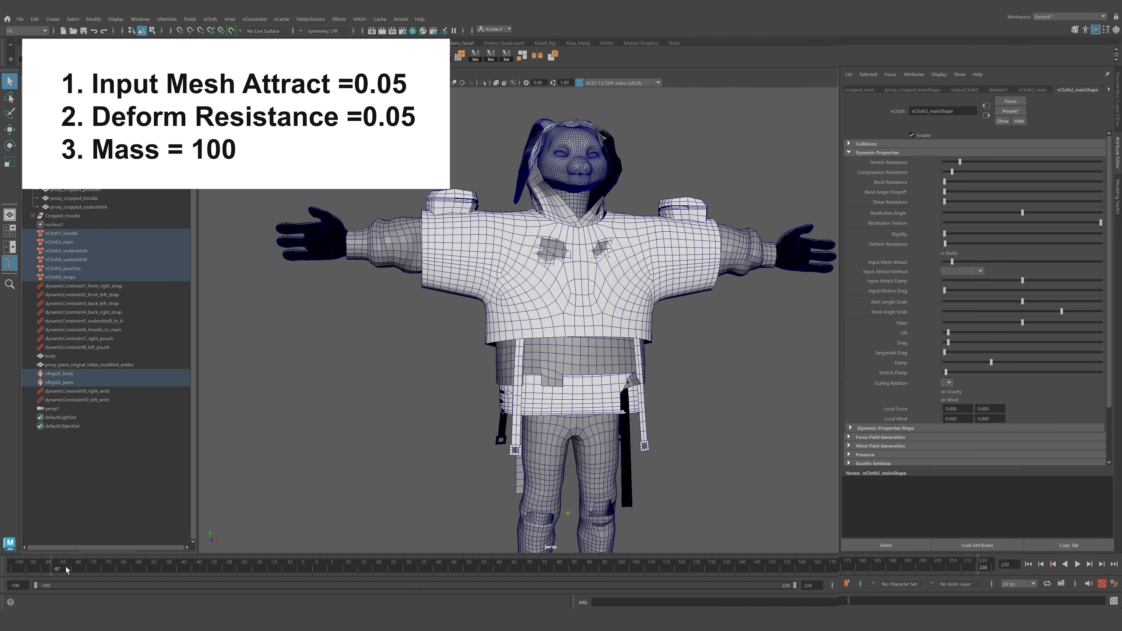
# Scrub from the T-pose into the walk to examine how the hoodie and straps settle
pyautogui.moveTo(66, 569); pyautogui.dragTo(192, 567)
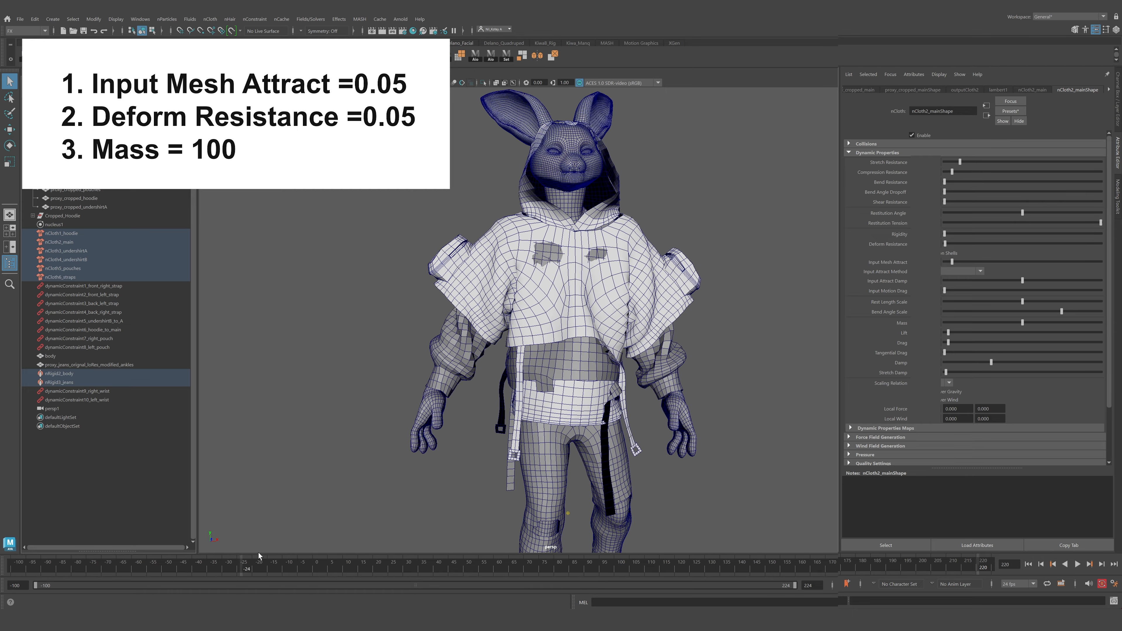
pyautogui.moveTo(308, 545); pyautogui.dragTo(366, 542)
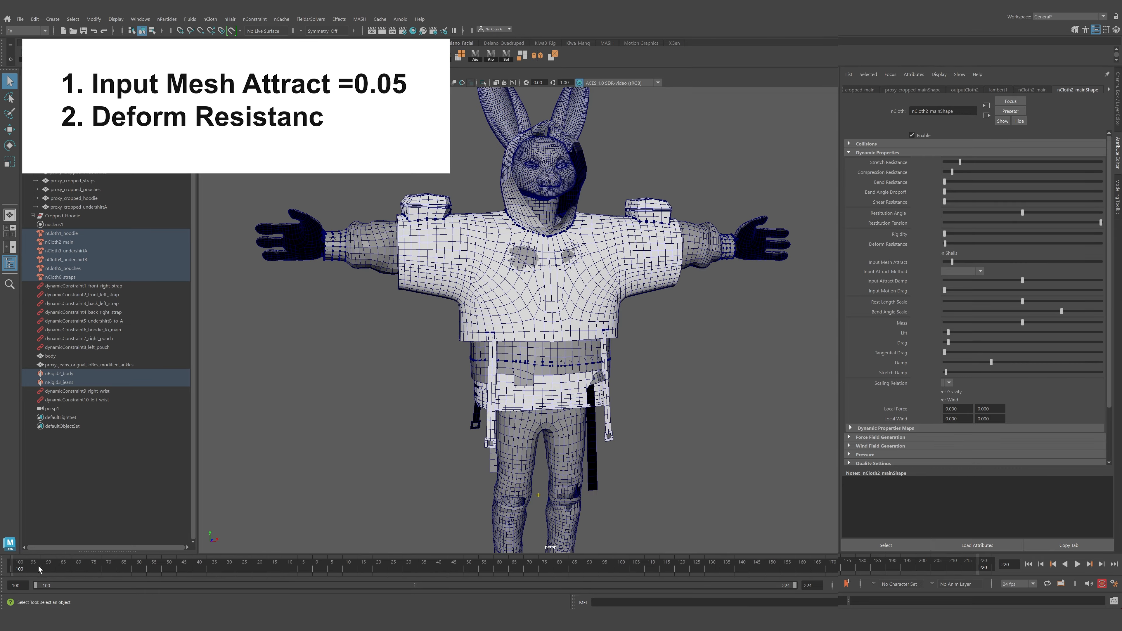
pyautogui.moveTo(126, 566); pyautogui.dragTo(309, 565)
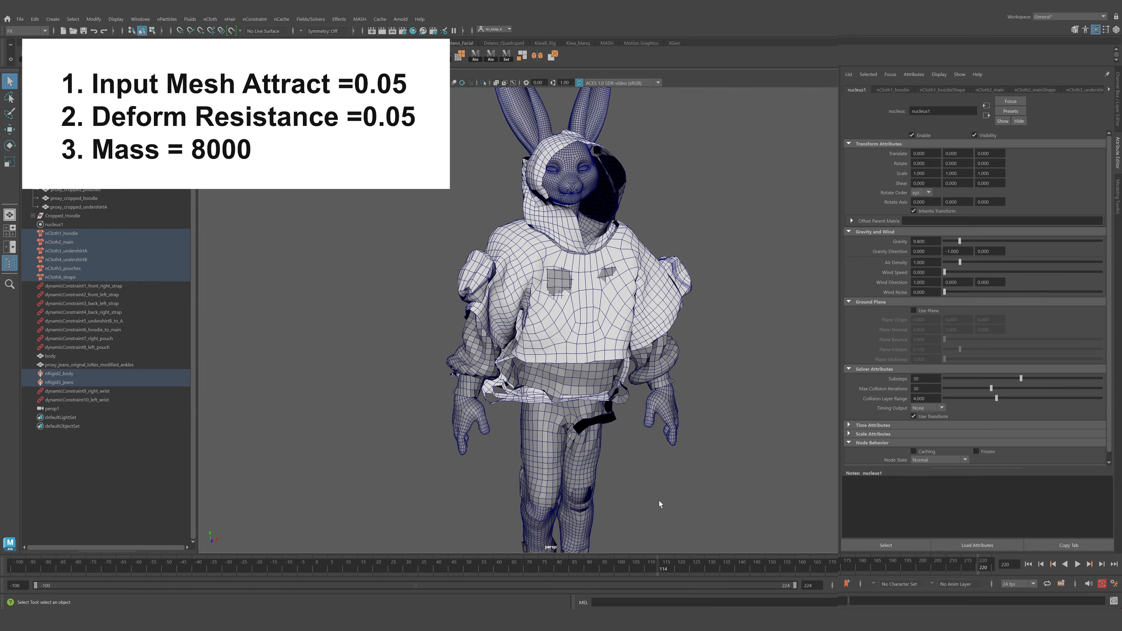
# Examine the nucleus1 solver's lower attribute sections, expanding a collapsed one
pyautogui.scroll(-1, 887, 425)
pyautogui.click(886, 426)
pyautogui.scroll(-1, 889, 413)
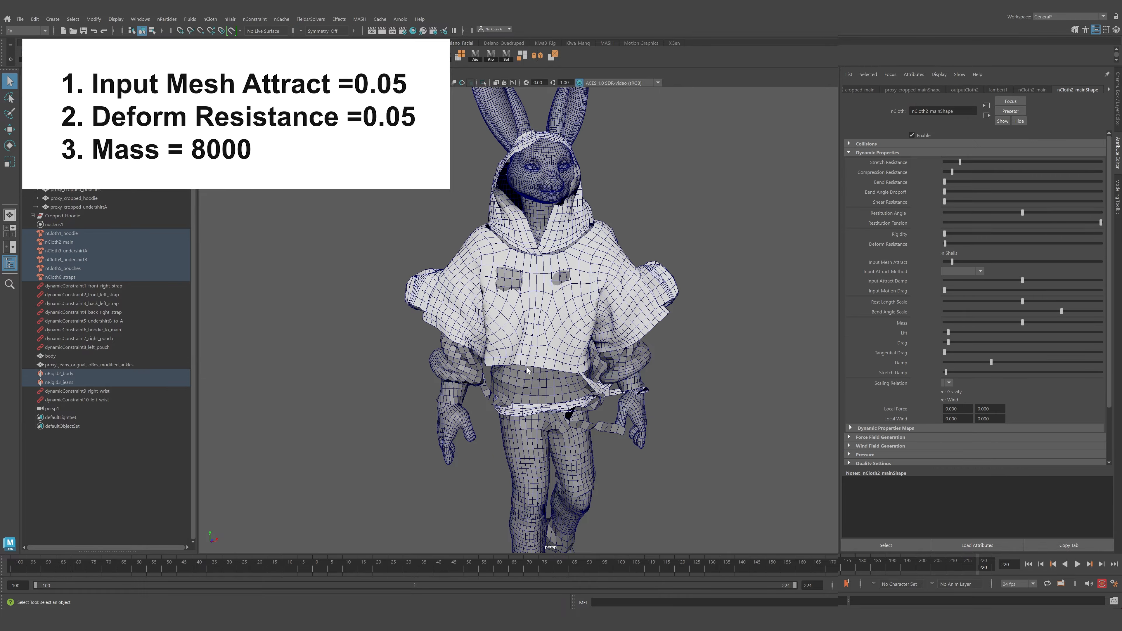
# Examine the hoodie's folds, hem and straps from the side and back through the walk animation
pyautogui.keyDown('alt'); pyautogui.moveTo(527, 367); pyautogui.dragTo(575, 358); pyautogui.keyUp('alt')
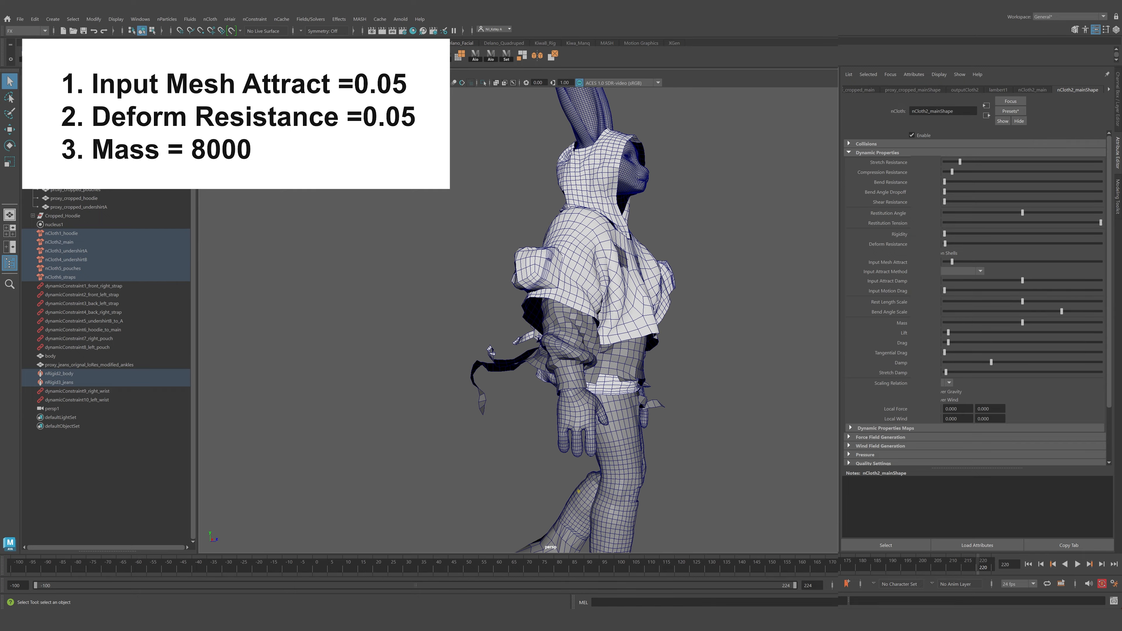
pyautogui.moveTo(456, 318); pyautogui.dragTo(516, 311)
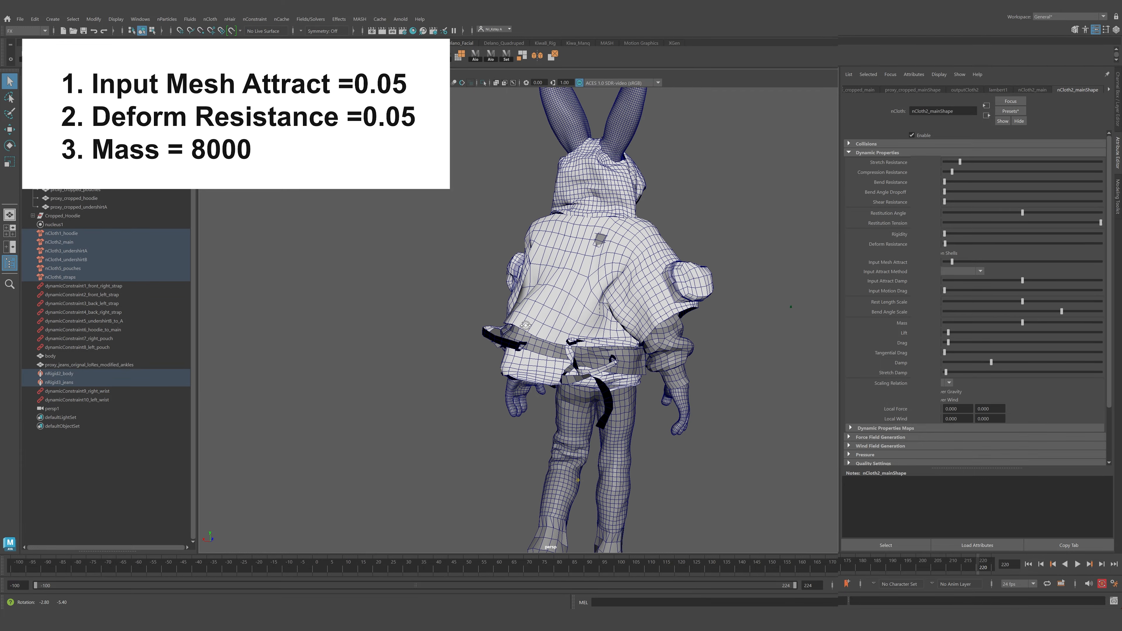
pyautogui.click(21, 570)
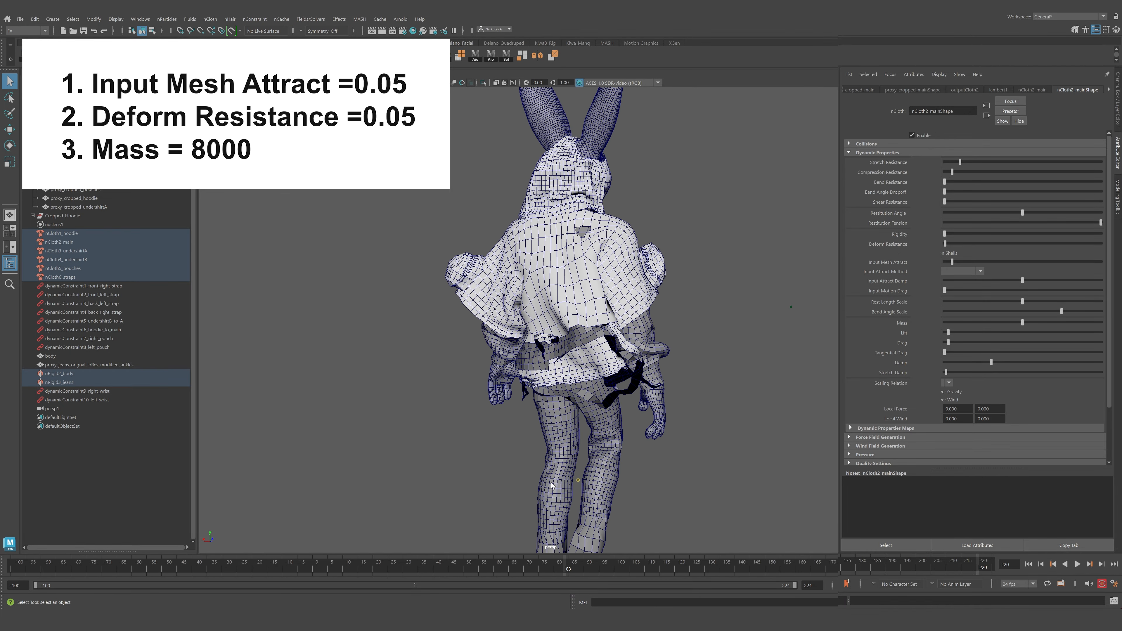
pyautogui.moveTo(570, 566); pyautogui.dragTo(686, 545)
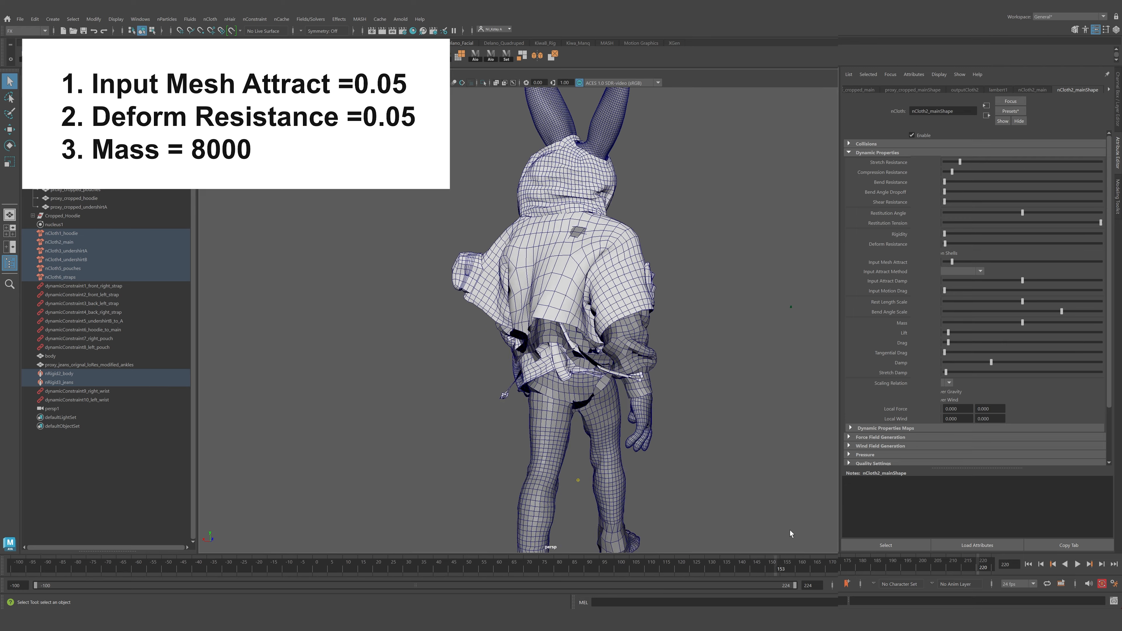
pyautogui.moveTo(839, 547); pyautogui.dragTo(868, 547)
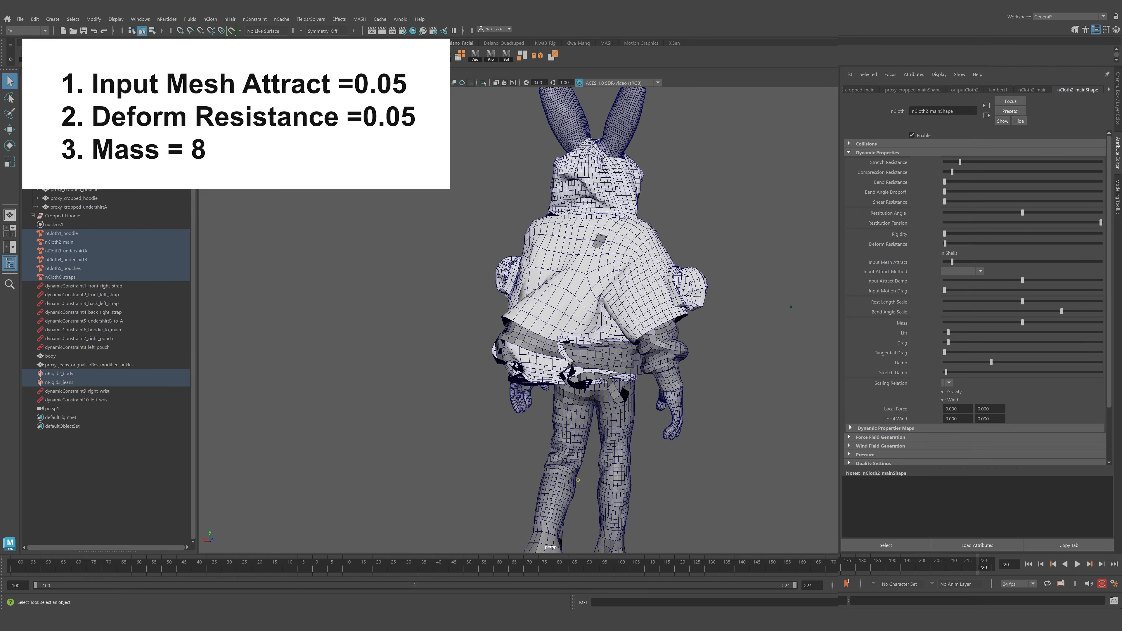
# Restart at frame -100 and scrub the walk to examine the arm pouches' motion from the front and side
pyautogui.click(27, 565)
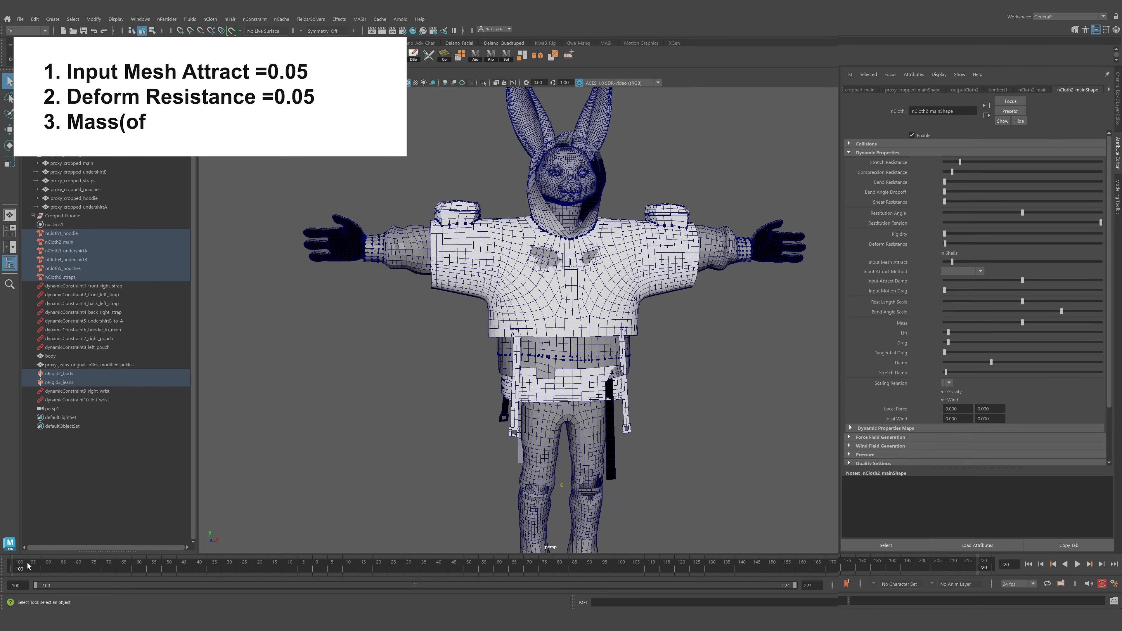
pyautogui.moveTo(108, 567); pyautogui.dragTo(167, 553)
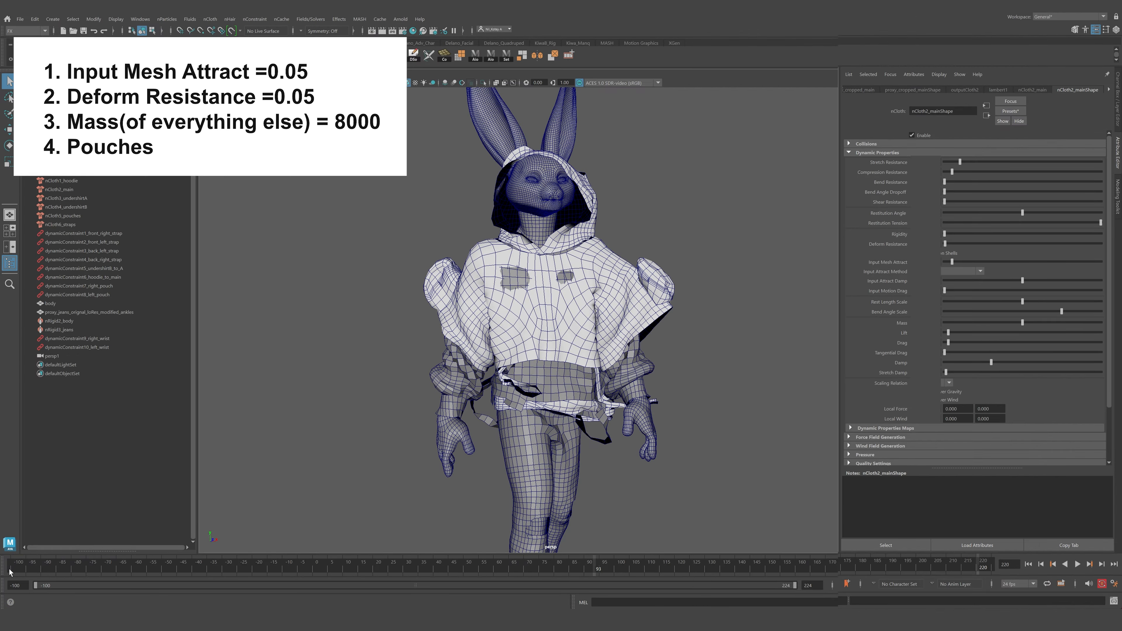
pyautogui.click(15, 570)
pyautogui.moveTo(87, 563); pyautogui.dragTo(188, 554)
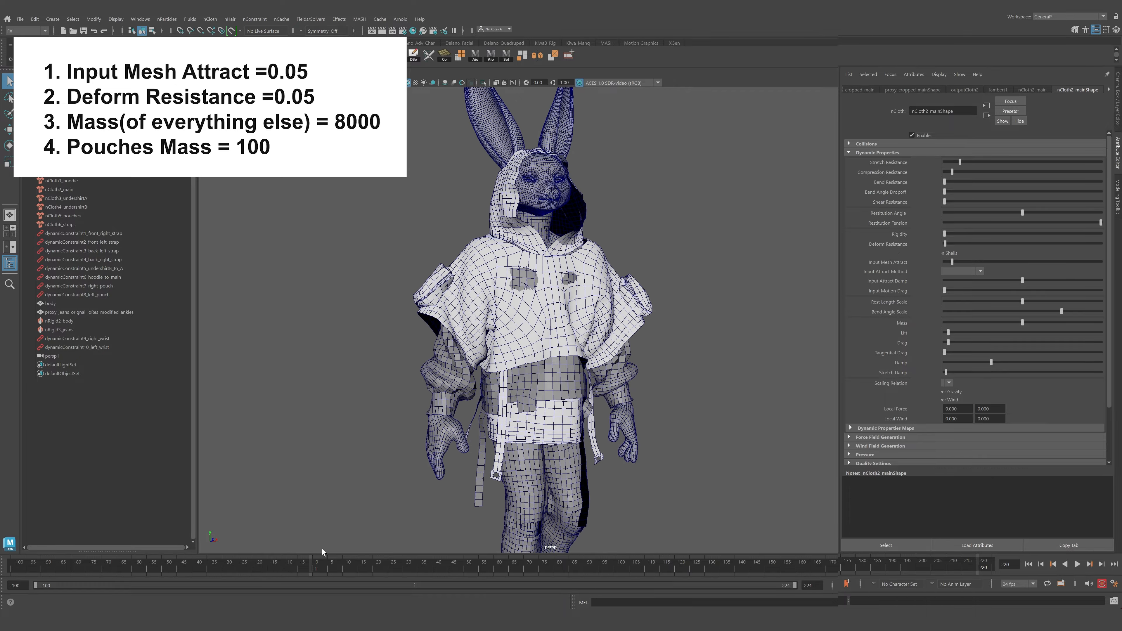
pyautogui.moveTo(340, 547); pyautogui.dragTo(413, 547)
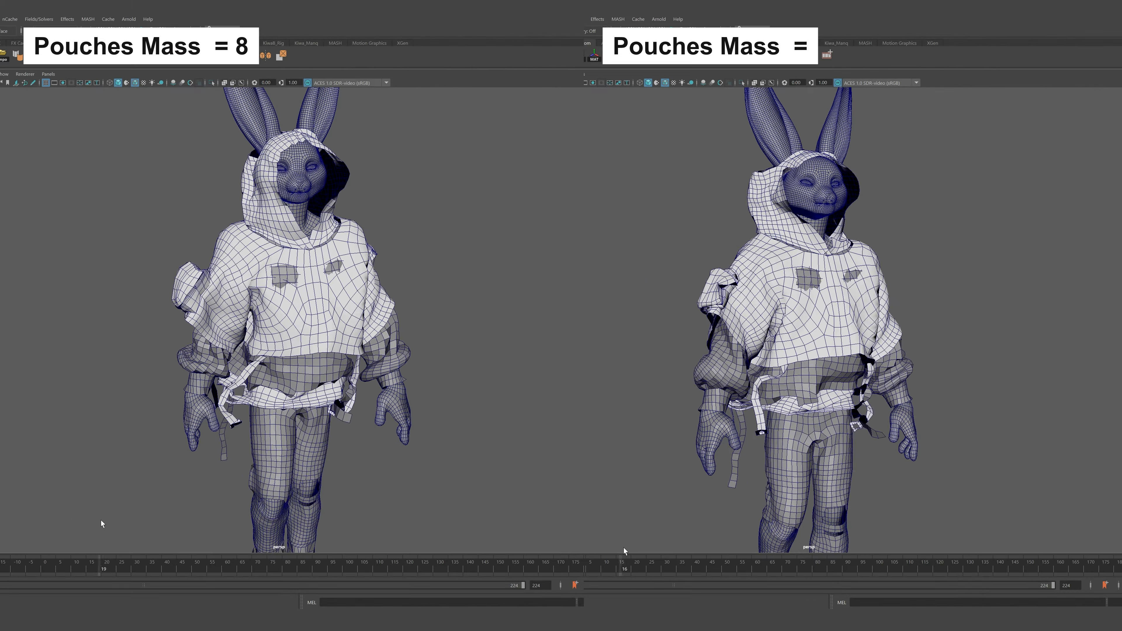
pyautogui.moveTo(623, 547); pyautogui.dragTo(1107, 529)
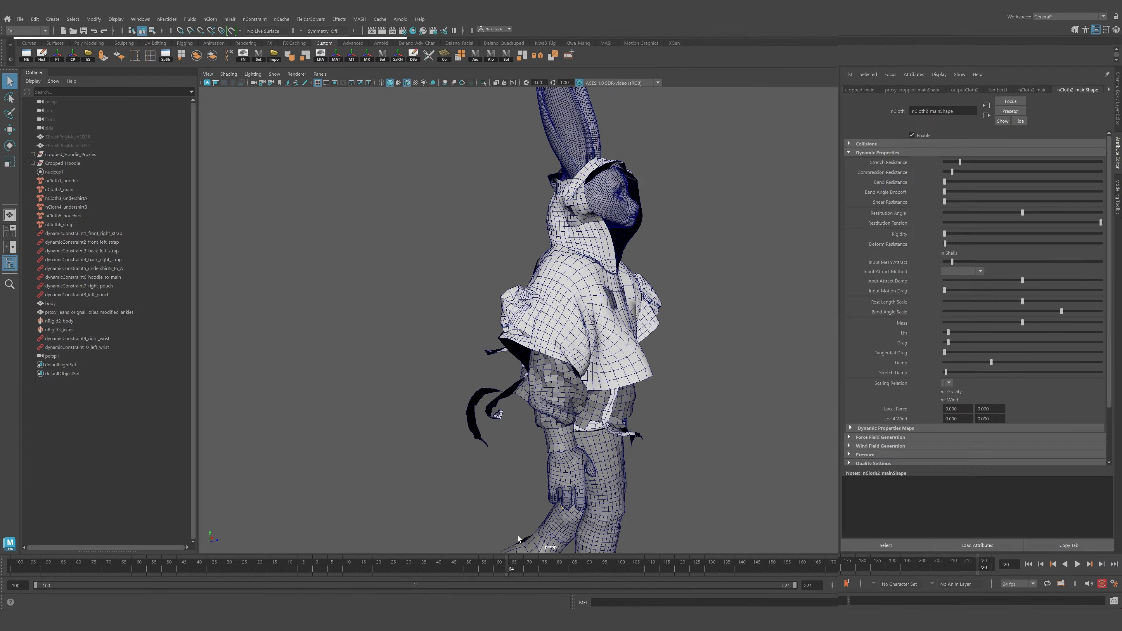
pyautogui.moveTo(518, 535); pyautogui.dragTo(925, 518)
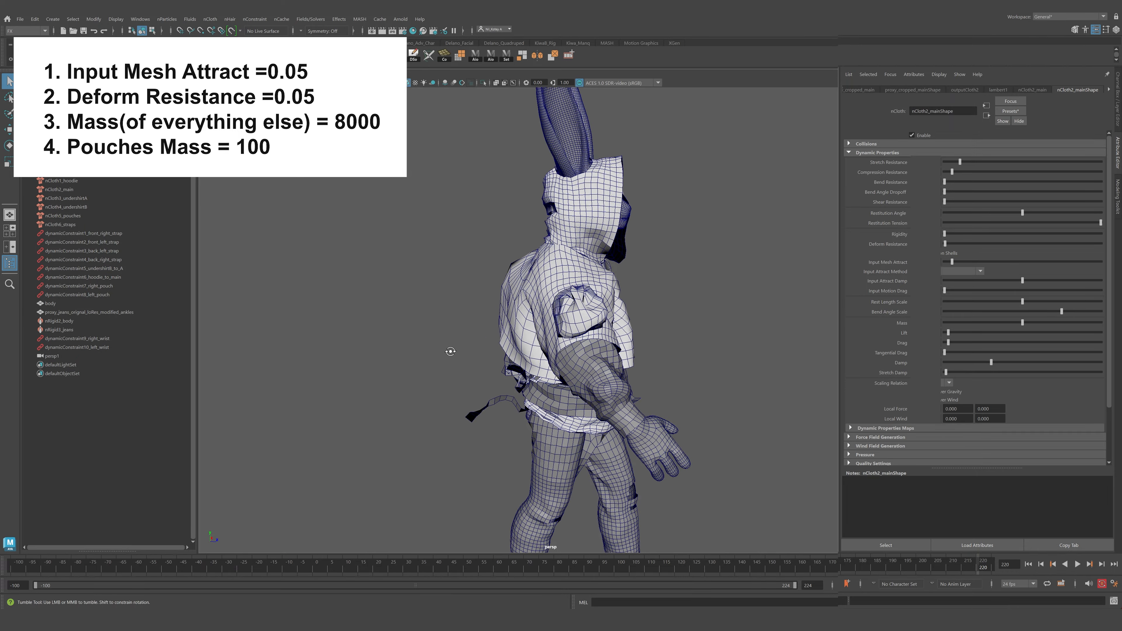
pyautogui.keyDown('alt'); pyautogui.moveTo(450, 351); pyautogui.dragTo(507, 347); pyautogui.keyUp('alt')
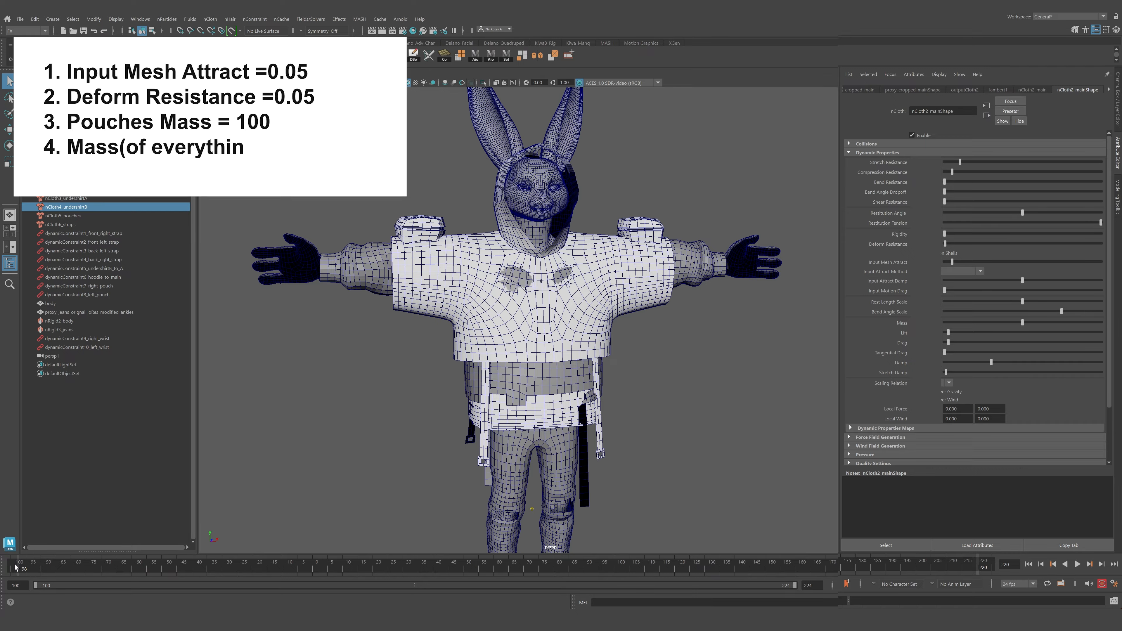
# Scrub from the T-pose through the walk to examine the damping of the sleeves, hem and hanging straps
pyautogui.moveTo(57, 566); pyautogui.dragTo(230, 567)
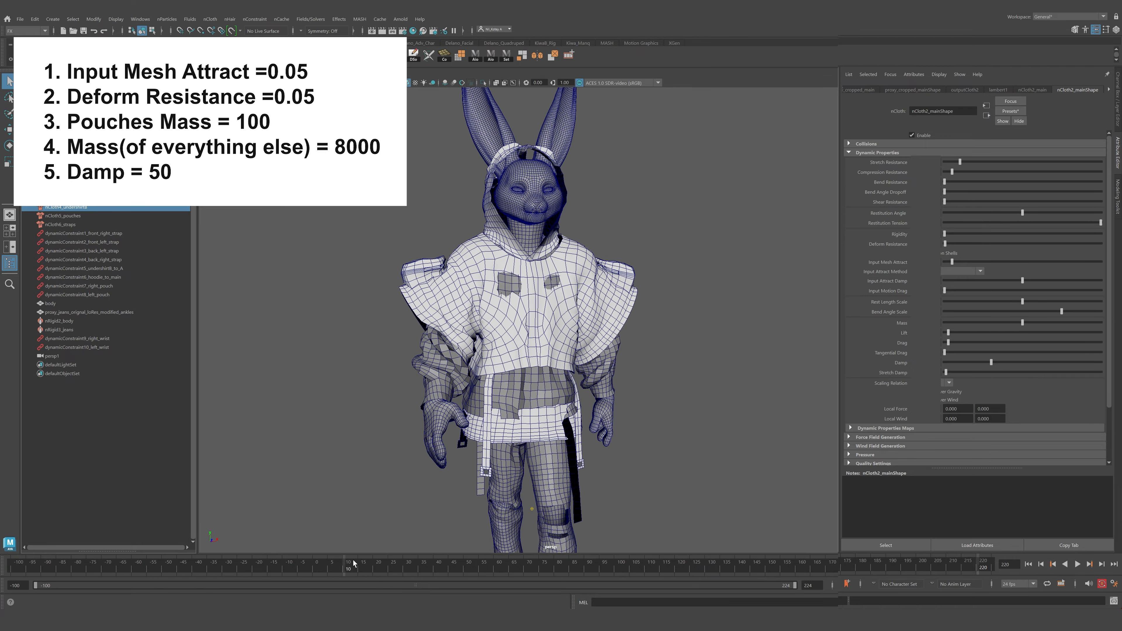
pyautogui.moveTo(408, 562); pyautogui.dragTo(473, 560)
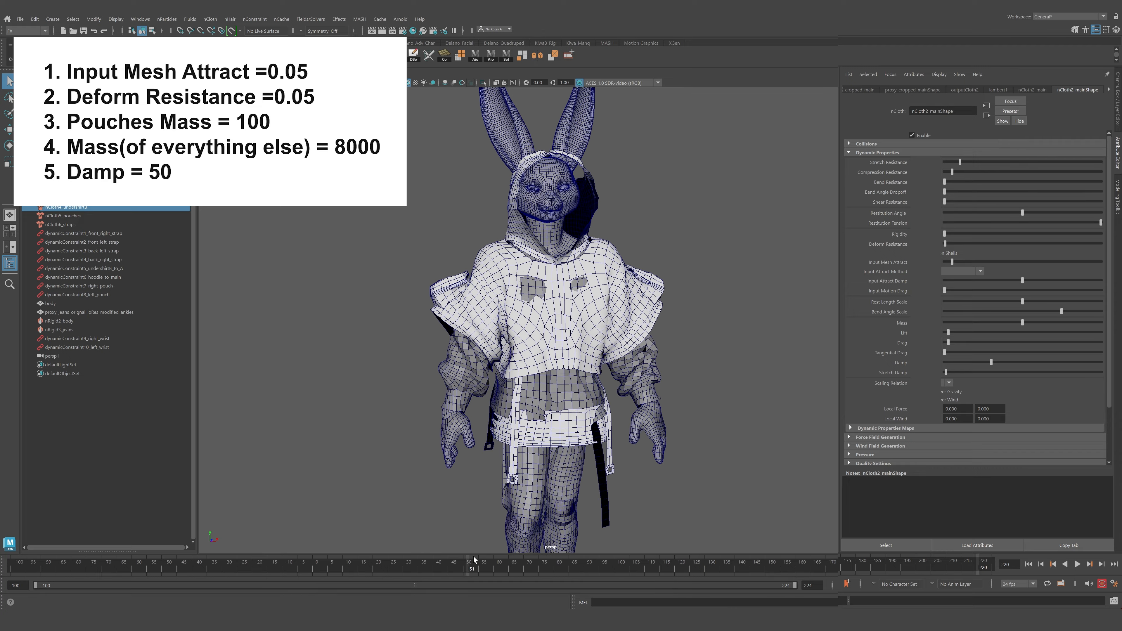
pyautogui.moveTo(598, 553); pyautogui.dragTo(883, 546)
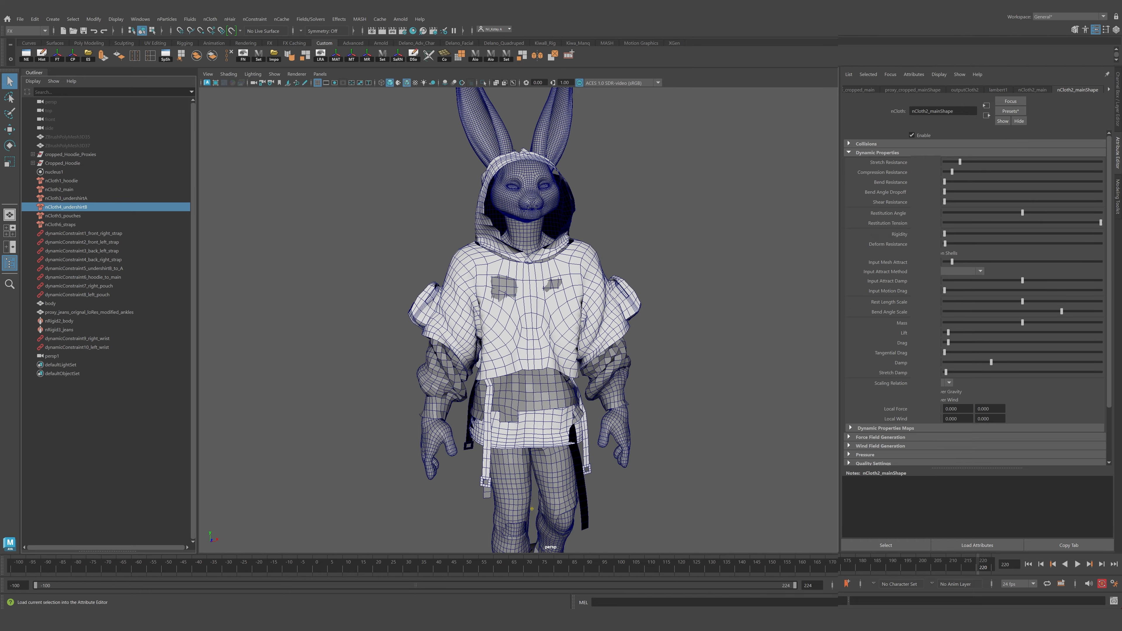
pyautogui.keyDown('alt'); pyautogui.moveTo(646, 448); pyautogui.dragTo(679, 441); pyautogui.keyUp('alt')
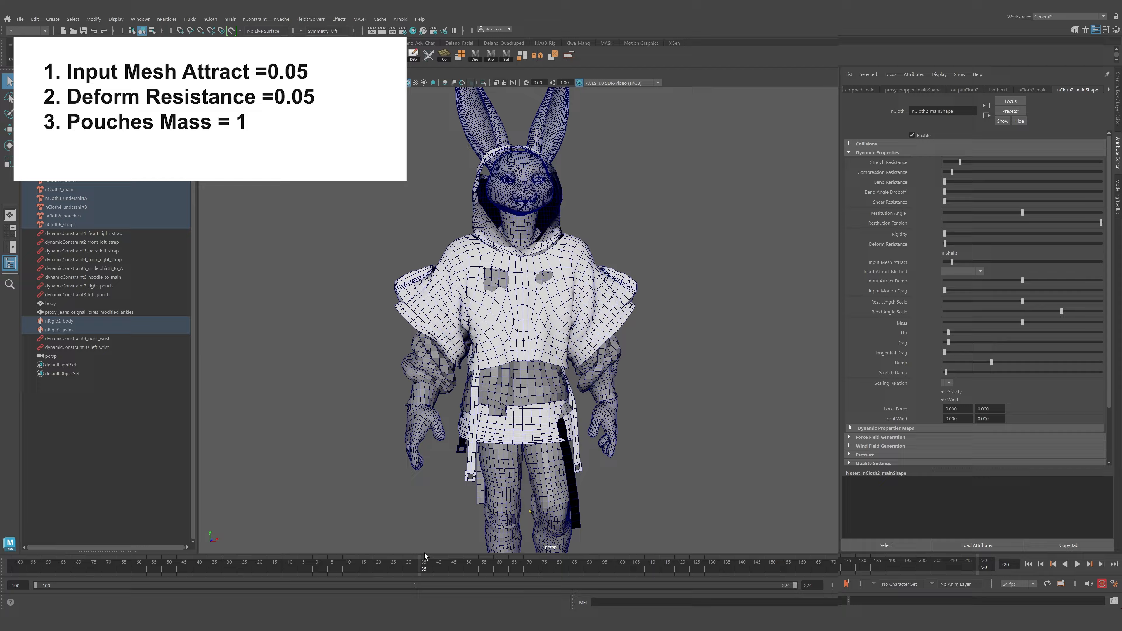
pyautogui.moveTo(423, 552); pyautogui.dragTo(472, 552)
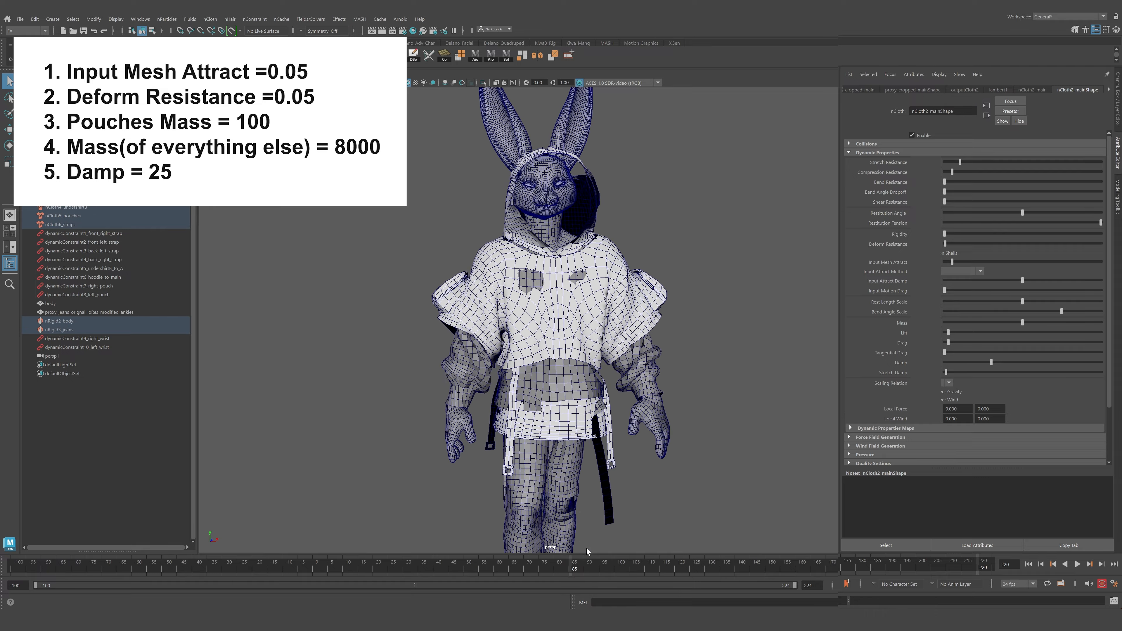
pyautogui.moveTo(587, 548); pyautogui.dragTo(622, 545)
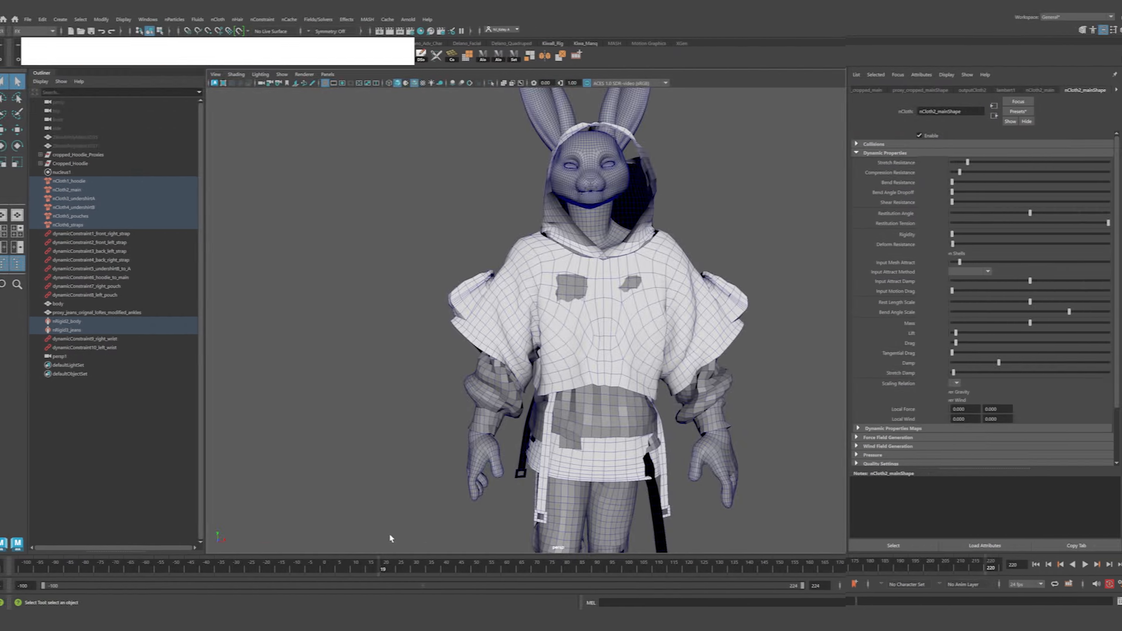
# Replay the simulation range by scrubbing and examine the sleeves, pouches and straps from front and side views
pyautogui.moveTo(389, 533); pyautogui.dragTo(763, 508)
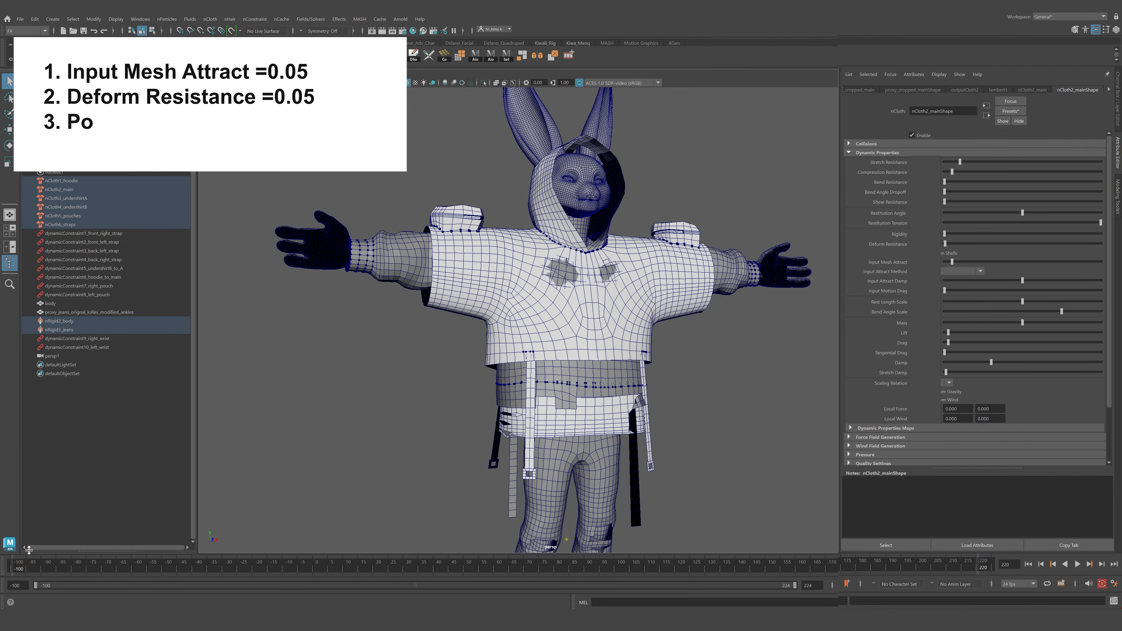
pyautogui.moveTo(53, 561); pyautogui.dragTo(932, 539)
pyautogui.keyDown('alt'); pyautogui.moveTo(641, 438); pyautogui.dragTo(740, 437); pyautogui.keyUp('alt')
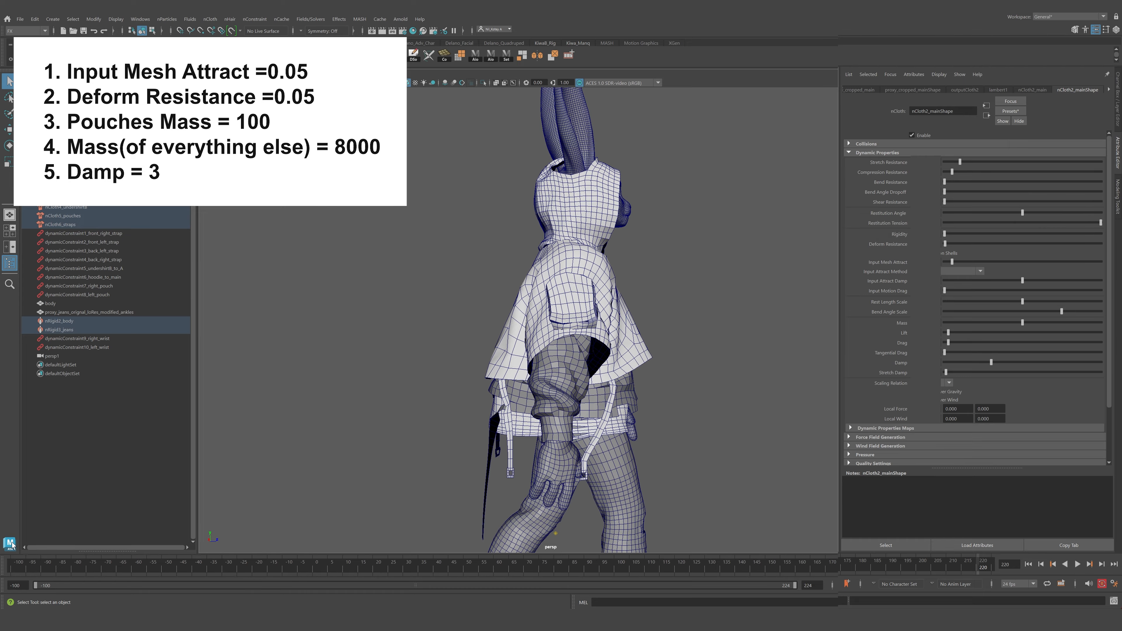
pyautogui.moveTo(46, 567); pyautogui.dragTo(637, 515)
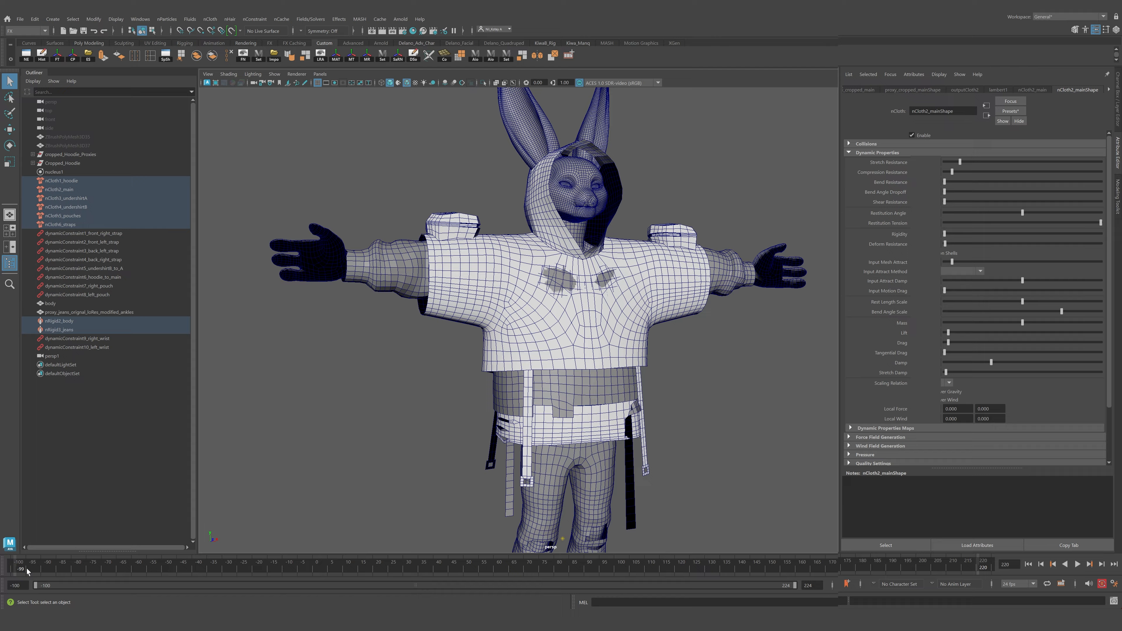
pyautogui.moveTo(27, 568)
pyautogui.mouseDown()
pyautogui.moveTo(169, 556)
pyautogui.moveTo(284, 526)
pyautogui.moveTo(939, 521)
pyautogui.mouseUp()
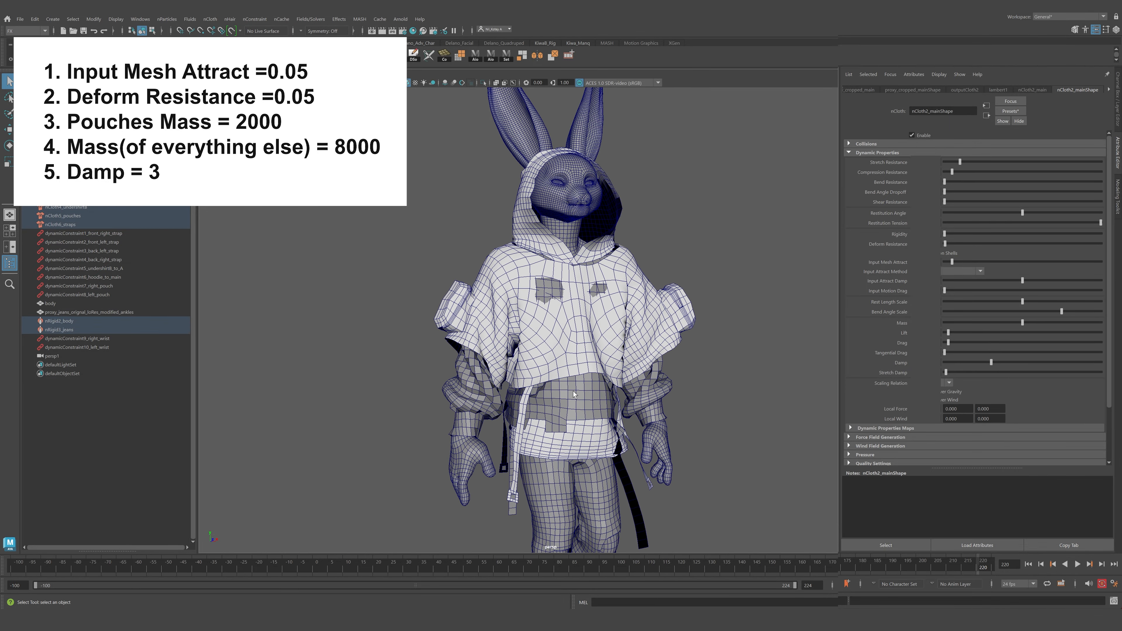
pyautogui.keyDown('alt'); pyautogui.moveTo(573, 392); pyautogui.dragTo(611, 388); pyautogui.keyUp('alt')
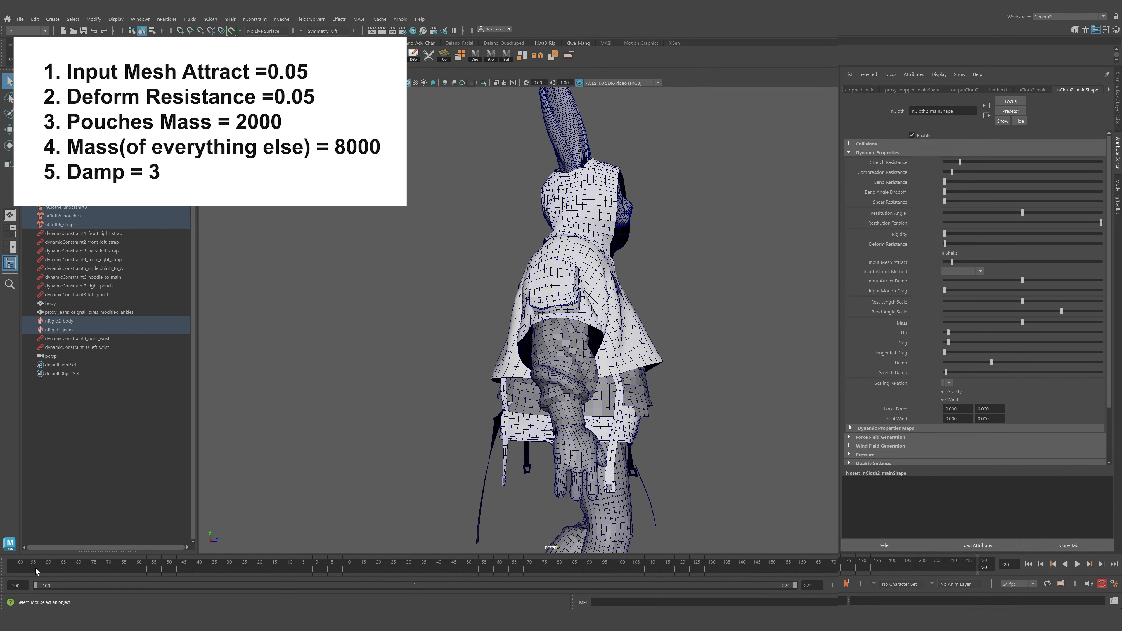
pyautogui.moveTo(37, 571)
pyautogui.mouseDown()
pyautogui.moveTo(79, 559)
pyautogui.moveTo(553, 542)
pyautogui.mouseUp()
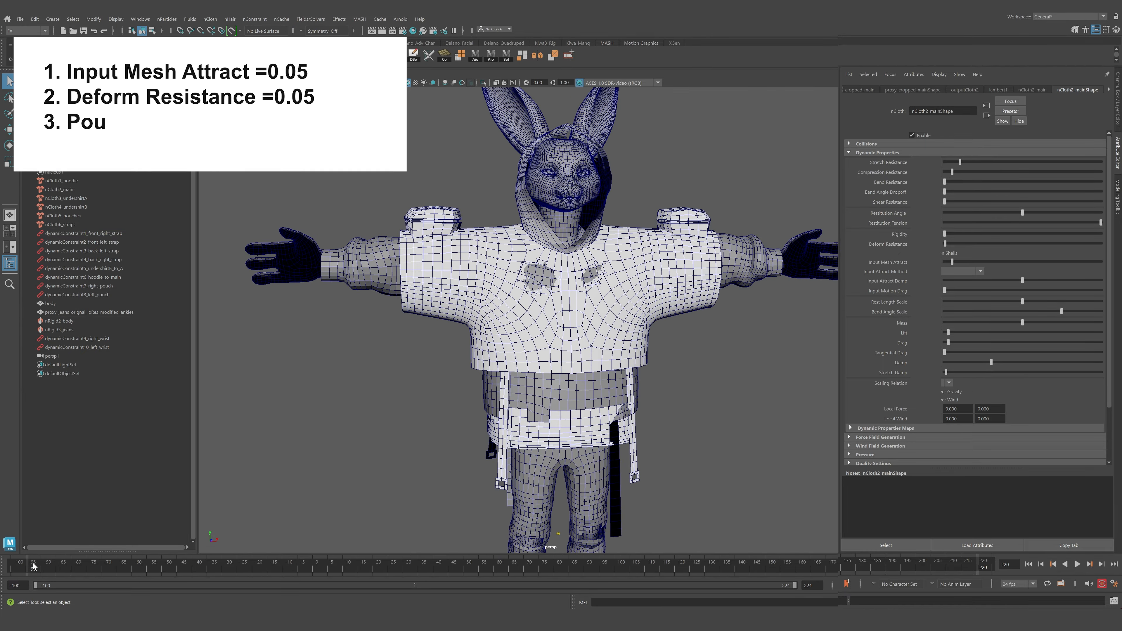
# Scrub from the T-pose through the walk and examine the hoodie's front, sleeves and hanging straps up close
pyautogui.moveTo(44, 570); pyautogui.dragTo(755, 494)
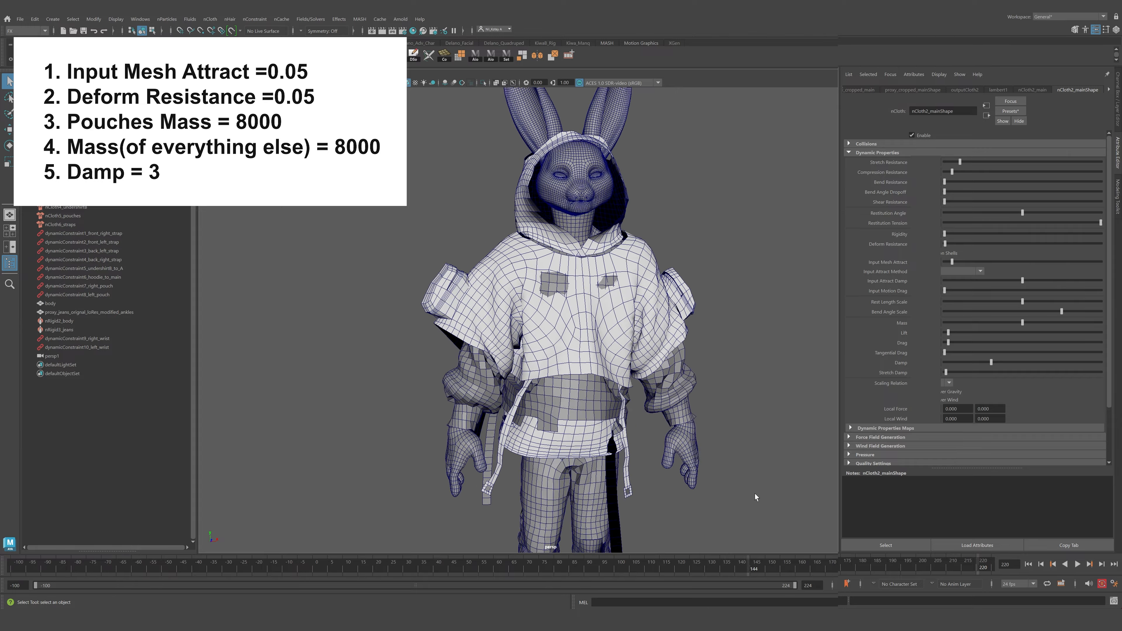
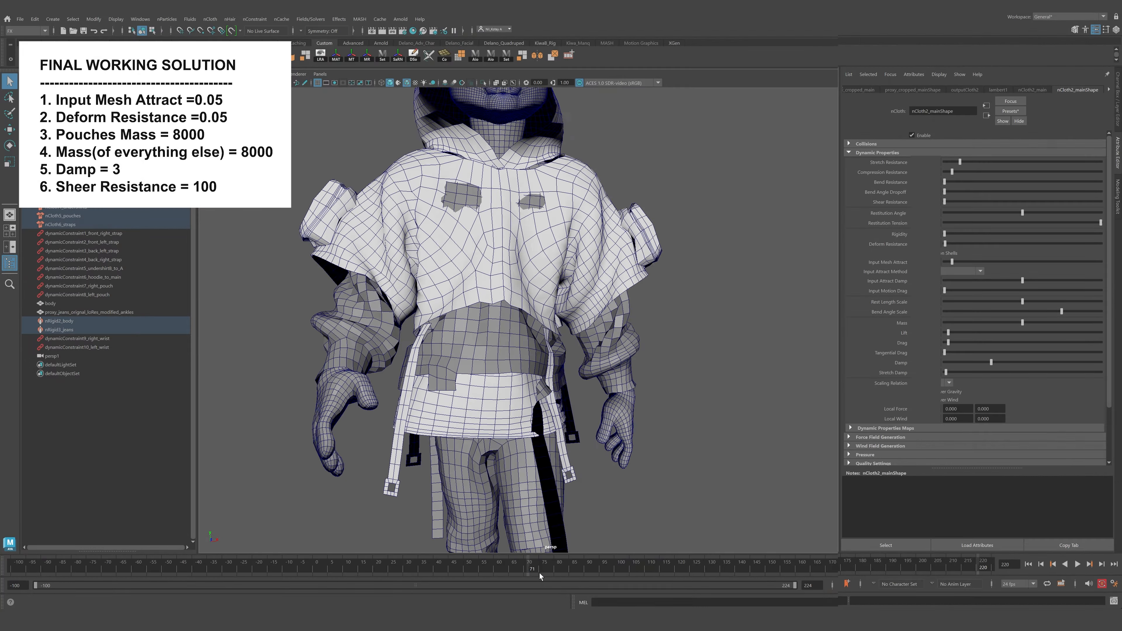
pyautogui.moveTo(539, 573); pyautogui.dragTo(834, 572)
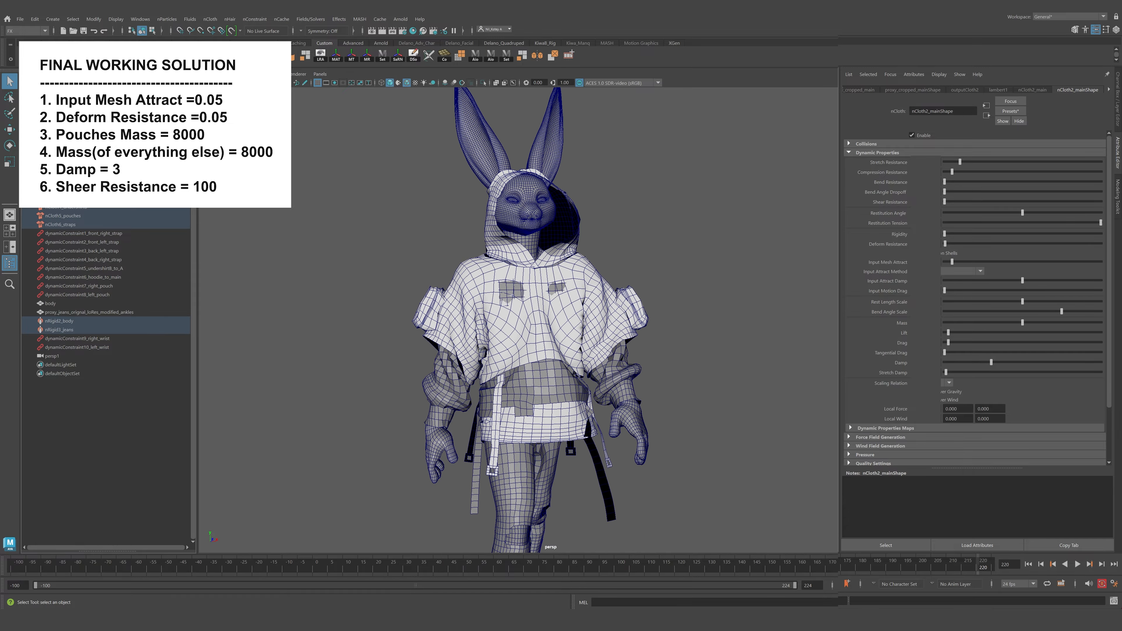
pyautogui.scroll(4, 530, 320)
pyautogui.keyDown('alt'); pyautogui.moveTo(830, 444); pyautogui.dragTo(807, 446); pyautogui.keyUp('alt')
pyautogui.keyDown('alt'); pyautogui.moveTo(806, 446); pyautogui.dragTo(827, 374, button='middle'); pyautogui.keyUp('alt')
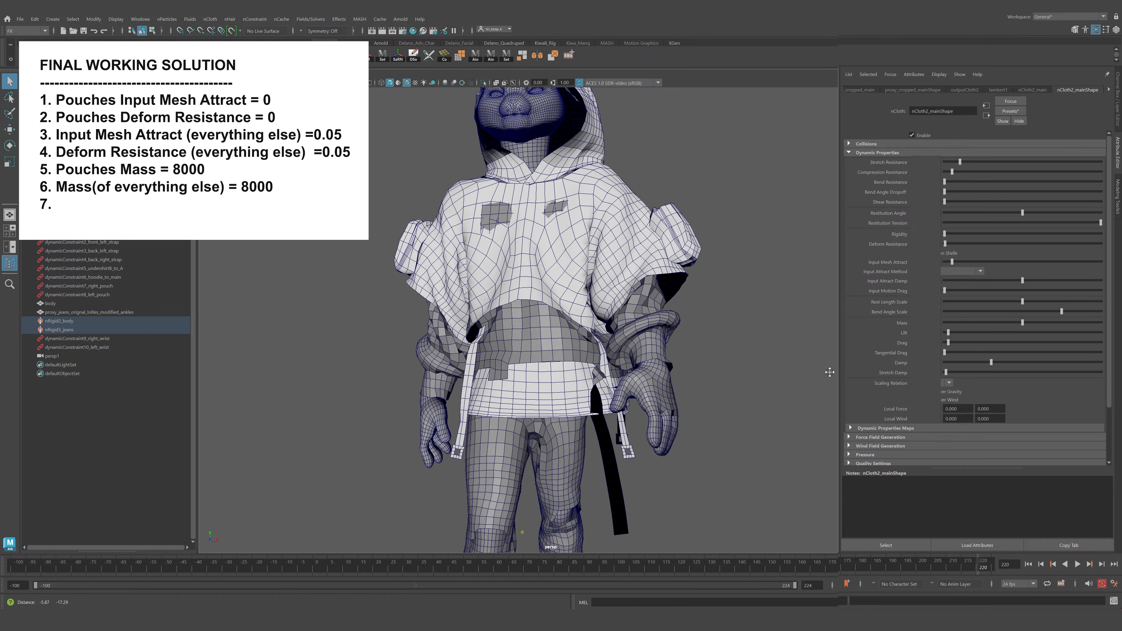
pyautogui.keyDown('alt'); pyautogui.moveTo(827, 373); pyautogui.dragTo(835, 374); pyautogui.keyUp('alt')
pyautogui.scroll(2, 828, 374)
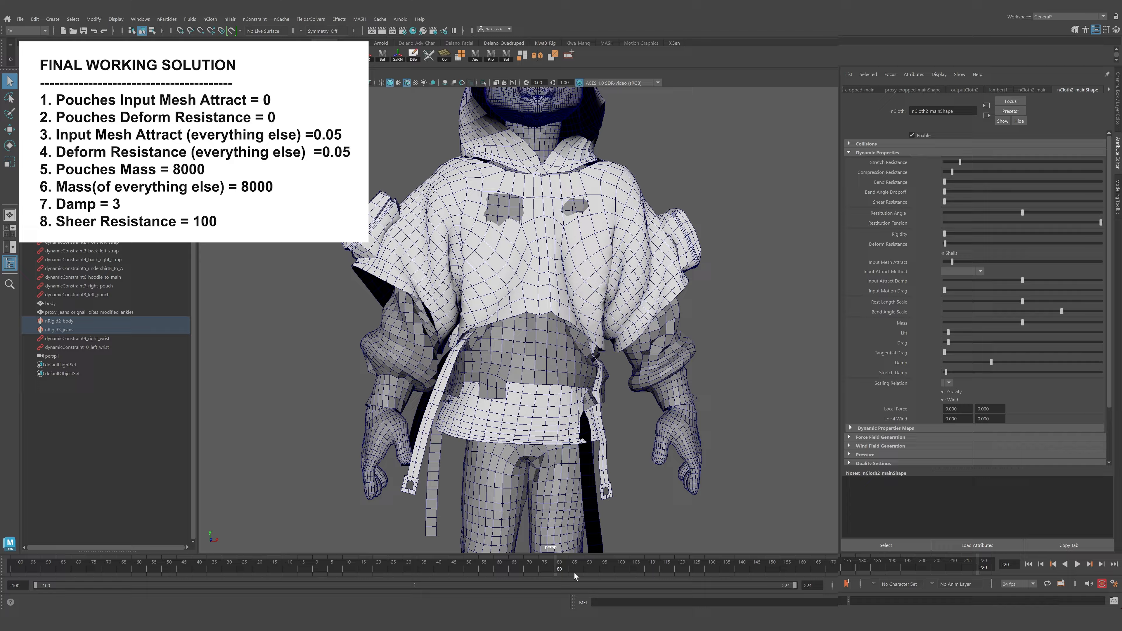
# Replay the cloth simulation and examine the hoodie's back panel, pouches and straps from behind and the front
pyautogui.moveTo(574, 573); pyautogui.dragTo(982, 575)
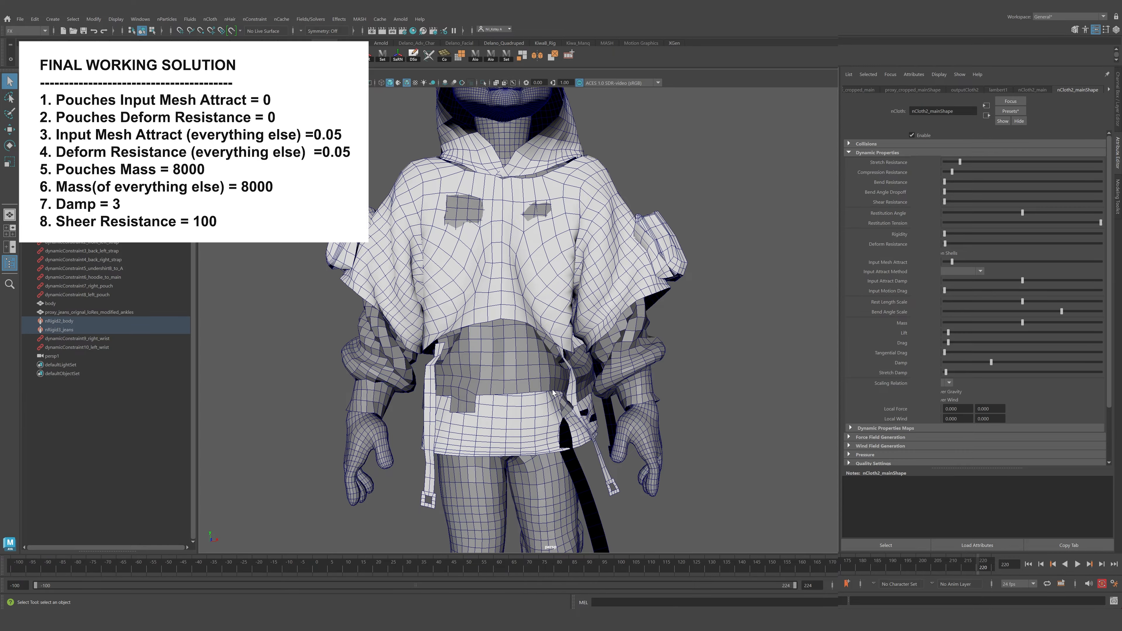
pyautogui.keyDown('alt'); pyautogui.moveTo(553, 393); pyautogui.dragTo(707, 396); pyautogui.keyUp('alt')
pyautogui.keyDown('alt'); pyautogui.moveTo(707, 396); pyautogui.dragTo(583, 404, button='right'); pyautogui.keyUp('alt')
pyautogui.keyDown('alt'); pyautogui.moveTo(583, 404); pyautogui.dragTo(591, 398); pyautogui.keyUp('alt')
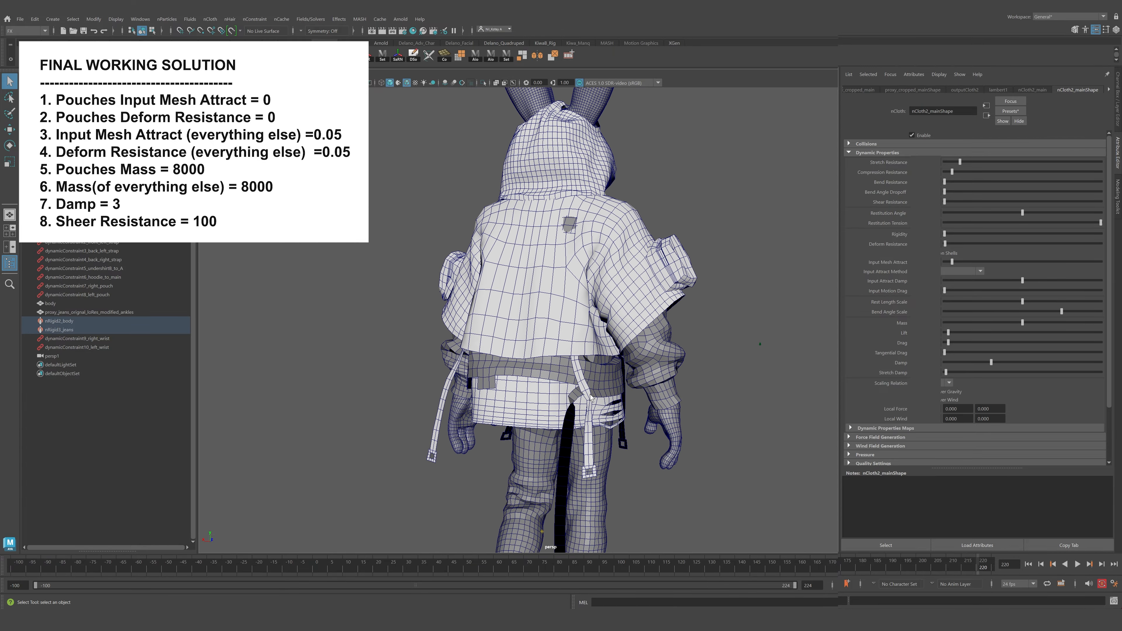
pyautogui.moveTo(26, 568); pyautogui.dragTo(989, 580)
pyautogui.keyDown('alt'); pyautogui.moveTo(620, 460); pyautogui.dragTo(652, 467); pyautogui.keyUp('alt')
pyautogui.moveTo(39, 576); pyautogui.dragTo(994, 594)
pyautogui.keyDown('alt'); pyautogui.moveTo(693, 431); pyautogui.dragTo(587, 390); pyautogui.keyUp('alt')
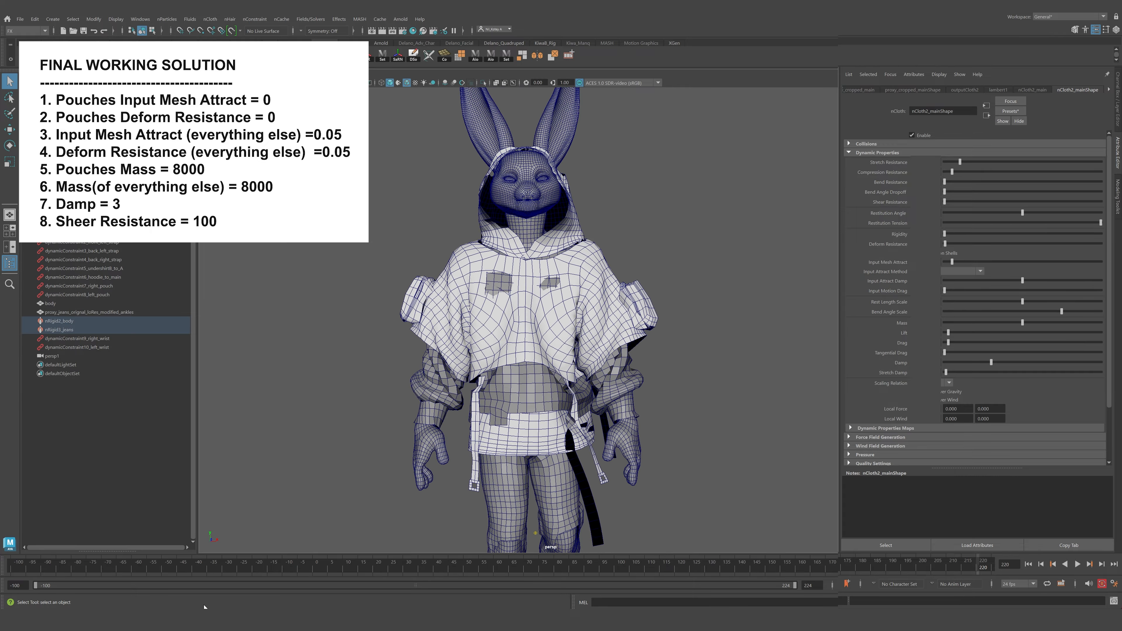
# Scrub the full simulation range from the front and examine how the hood settles around the head
pyautogui.moveTo(144, 574); pyautogui.dragTo(832, 566)
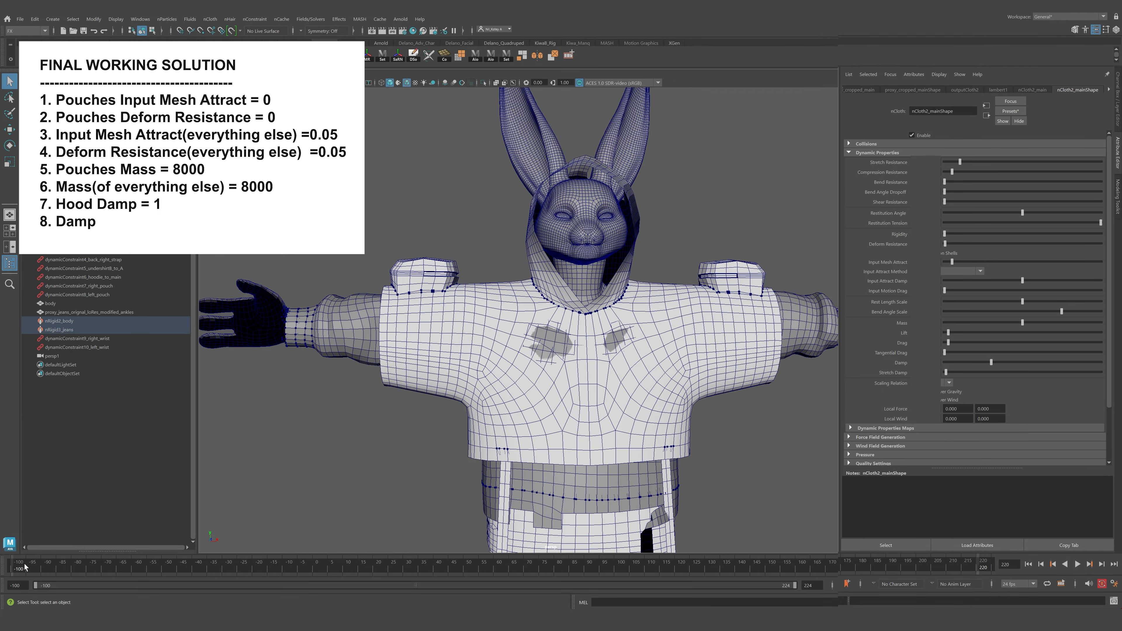
pyautogui.moveTo(174, 554); pyautogui.dragTo(879, 565)
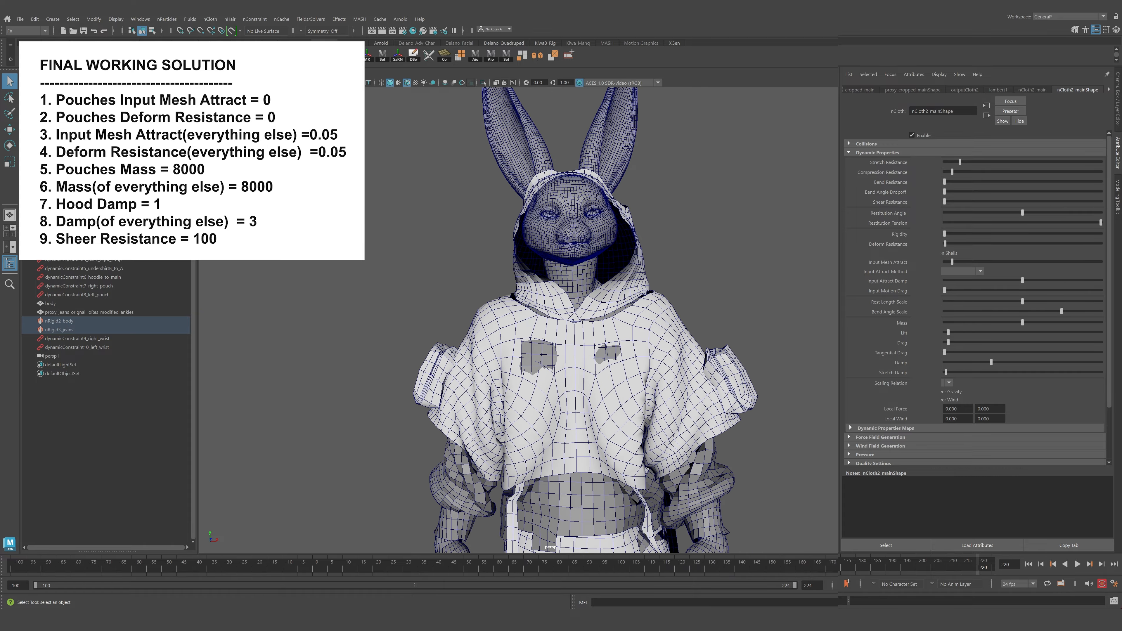
pyautogui.moveTo(552, 389)
pyautogui.keyDown('alt'); pyautogui.mouseDown()
pyautogui.moveTo(604, 390)
pyautogui.moveTo(568, 381)
pyautogui.mouseUp(); pyautogui.keyUp('alt')
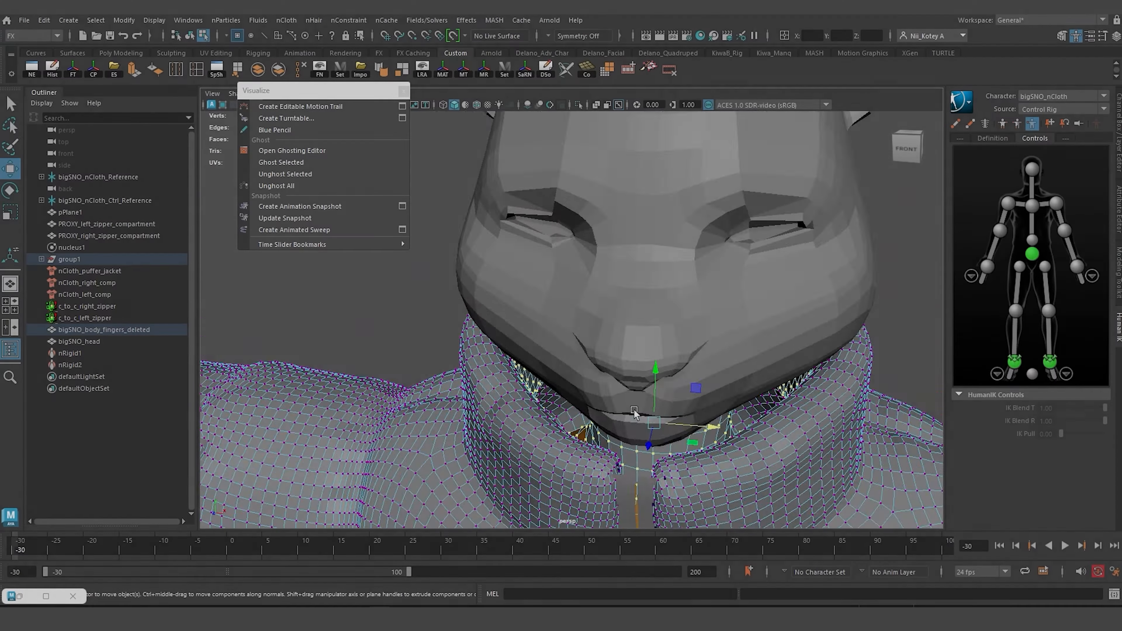
# Create a Component to Component nConstraint from the selected vertices at the puffer jacket's collar and zipper
pyautogui.click(286, 19)
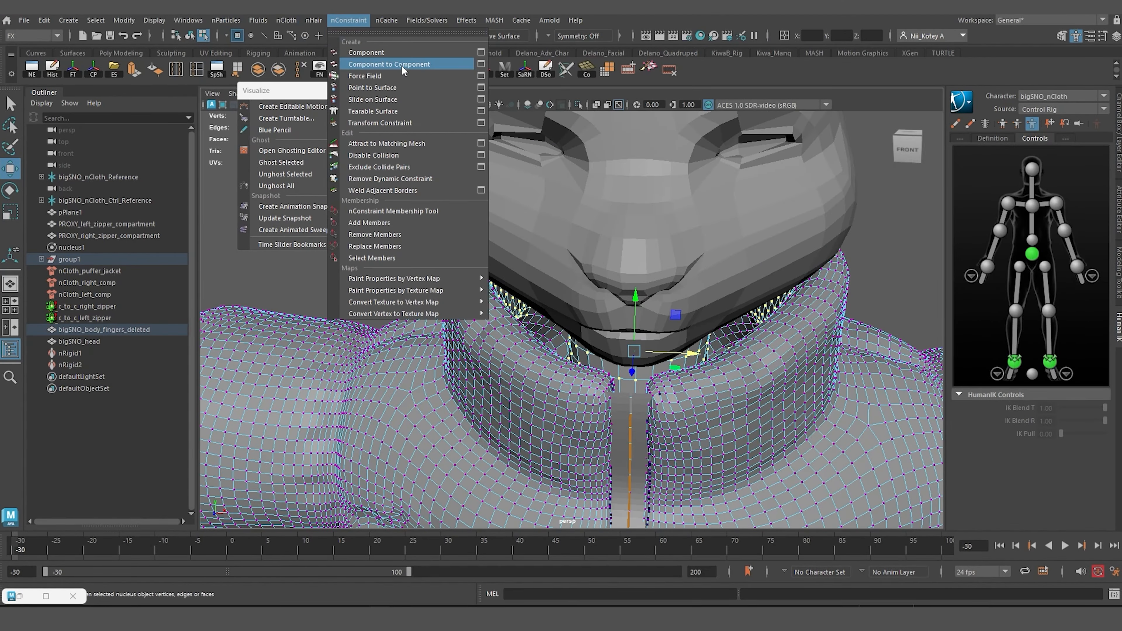
pyautogui.click(402, 70)
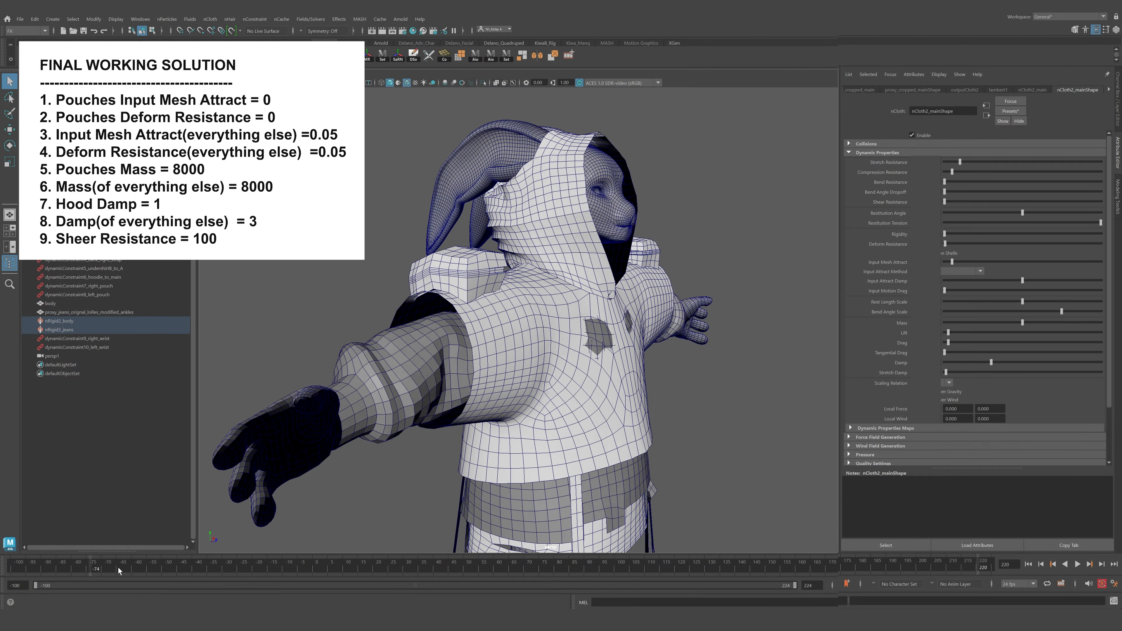
# Play through the wireframe and shaded hoodie simulations and examine the garment layers from the front and side
pyautogui.moveTo(119, 570); pyautogui.dragTo(878, 607)
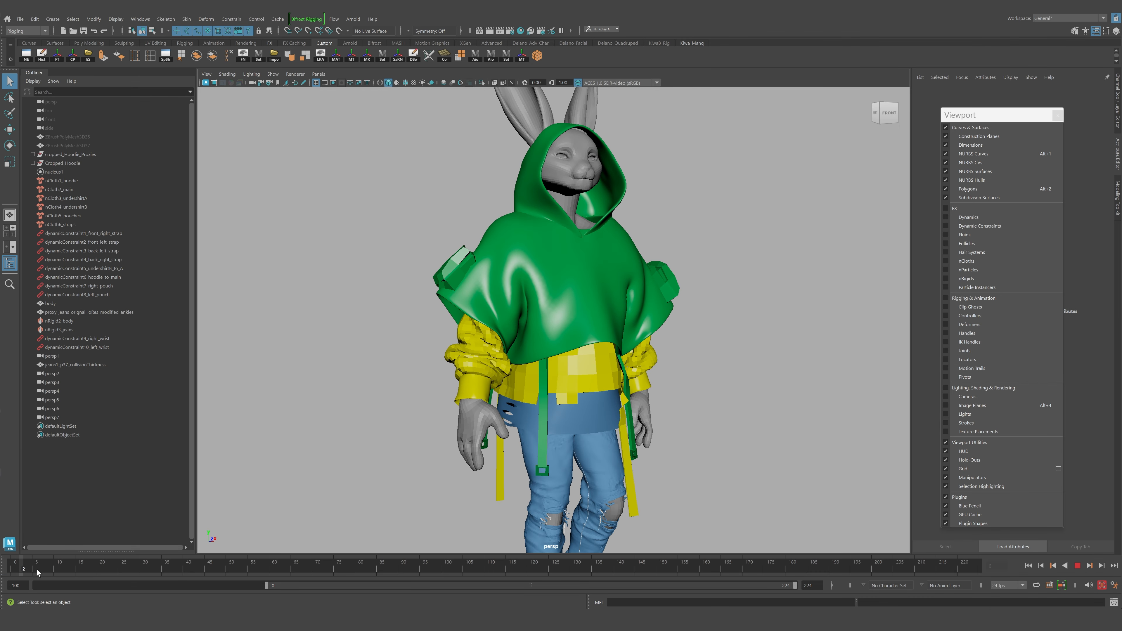
pyautogui.moveTo(37, 572); pyautogui.dragTo(170, 572)
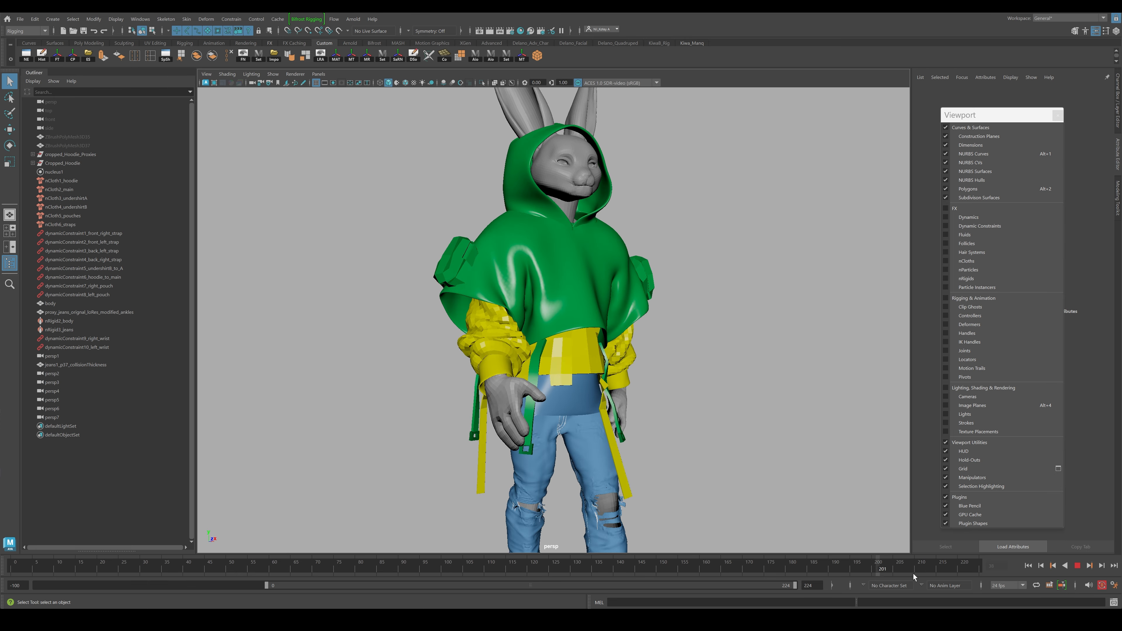
pyautogui.keyDown('alt'); pyautogui.moveTo(519, 443); pyautogui.dragTo(524, 436); pyautogui.keyUp('alt')
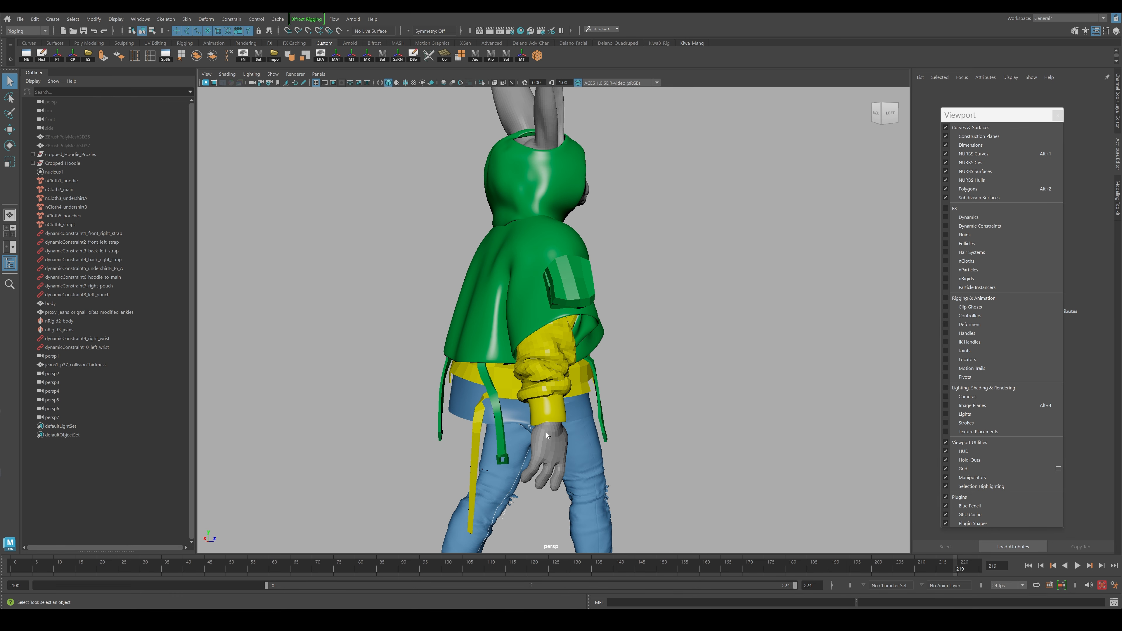
pyautogui.keyDown('alt'); pyautogui.moveTo(545, 435); pyautogui.dragTo(572, 437, button='right'); pyautogui.keyUp('alt')
pyautogui.keyDown('alt'); pyautogui.moveTo(573, 437); pyautogui.dragTo(584, 452, button='middle'); pyautogui.keyUp('alt')
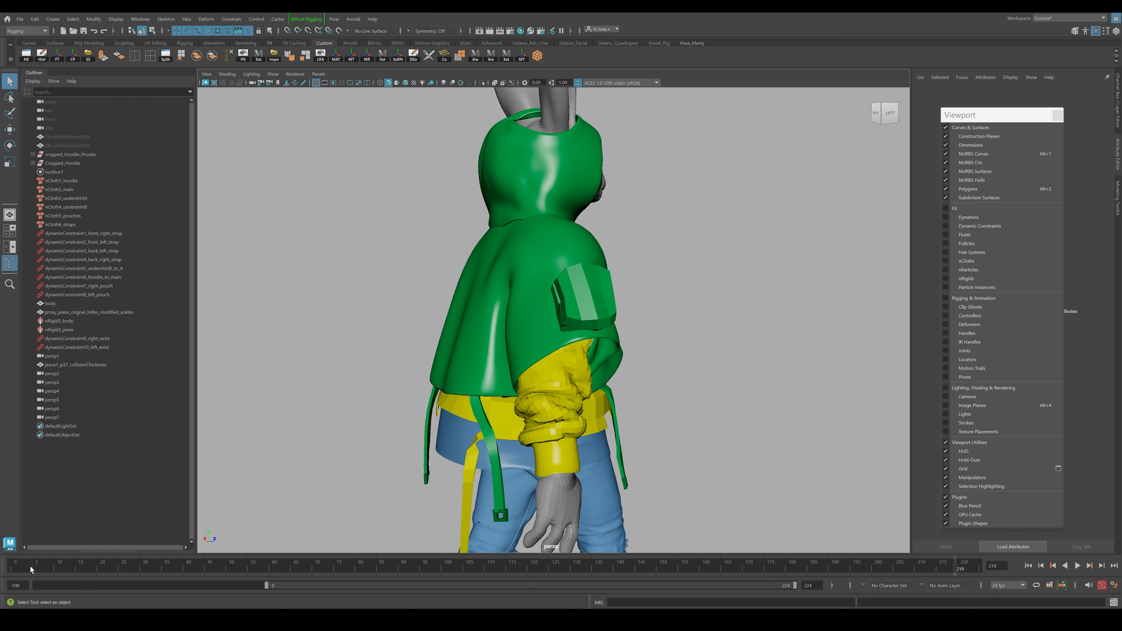
# Replay the shaded walk from the start and examine the hoodie's drape, pouches and straps from both rear sides
pyautogui.click(17, 570)
pyautogui.hotkey('alt', 'v')
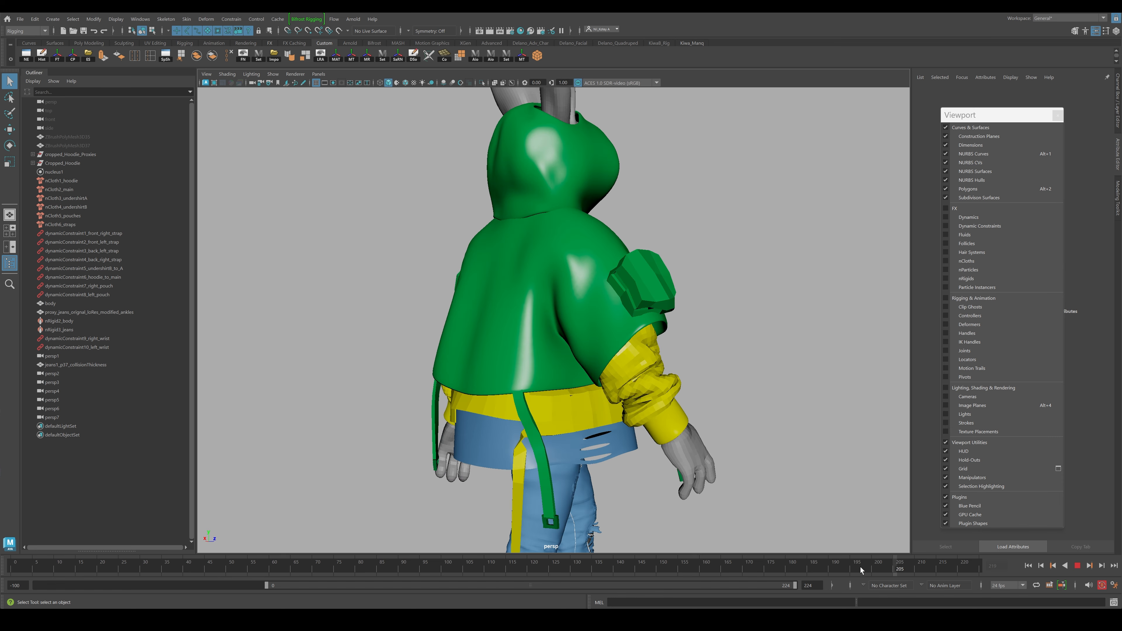
pyautogui.hotkey('alt', 'v')
pyautogui.keyDown('alt'); pyautogui.moveTo(760, 507); pyautogui.dragTo(493, 487); pyautogui.keyUp('alt')
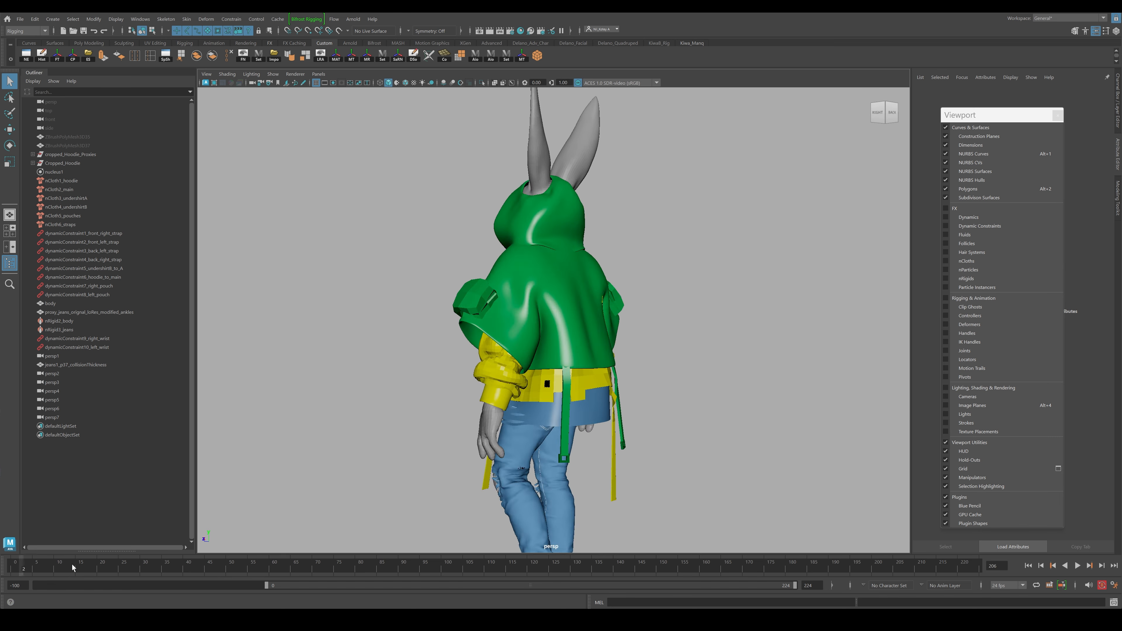
pyautogui.hotkey('alt', 'v')
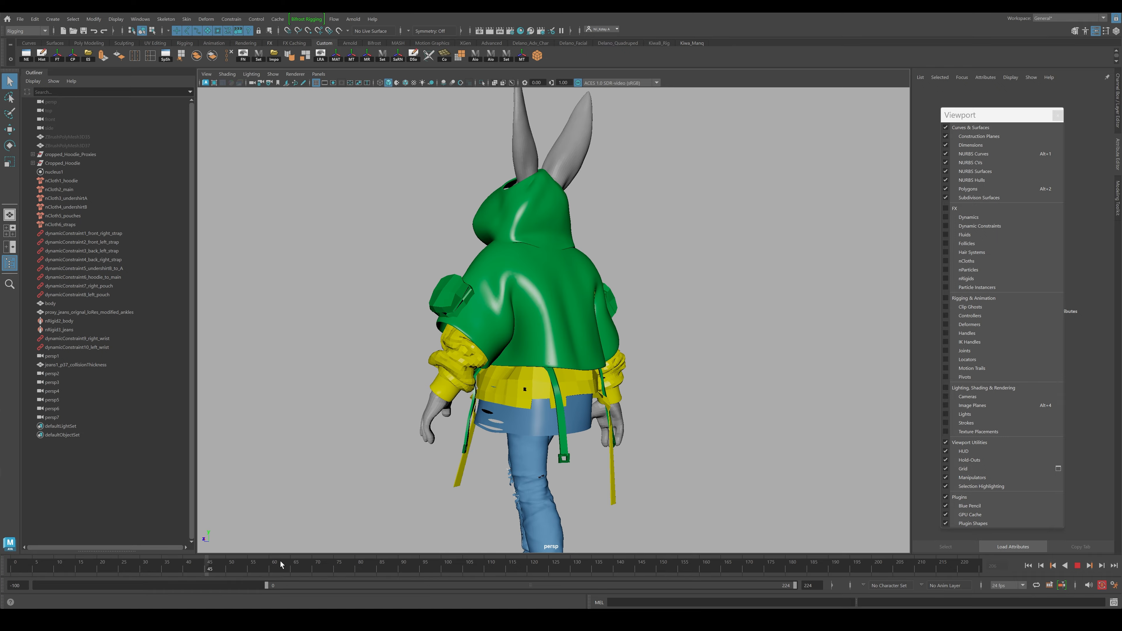